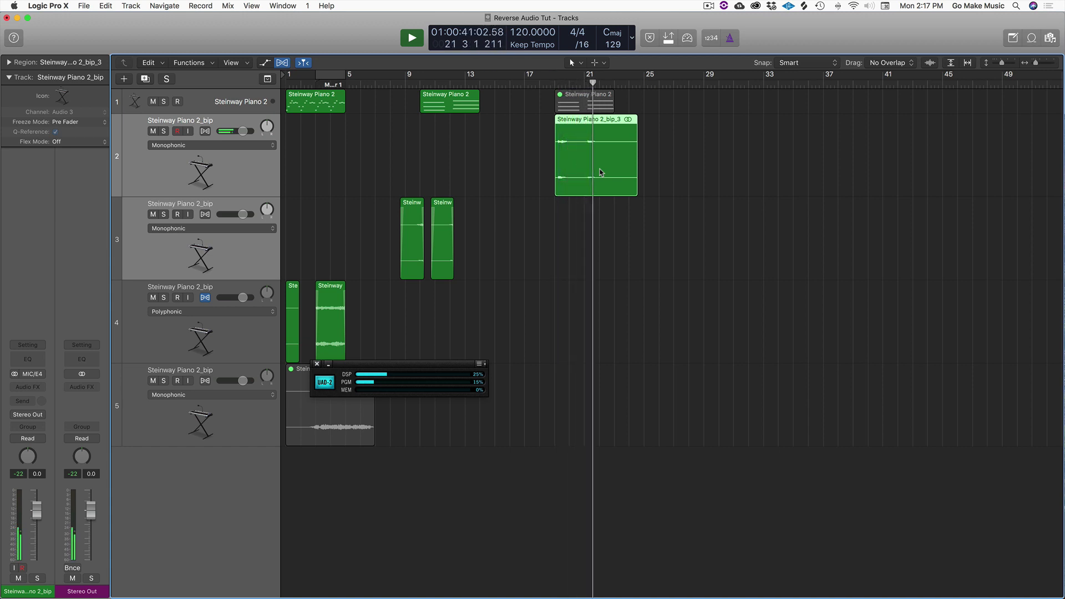
Step: Stop playback and view the channel strip of the Steinway Piano 2 instrument track
key("space")
left_click(204, 101)
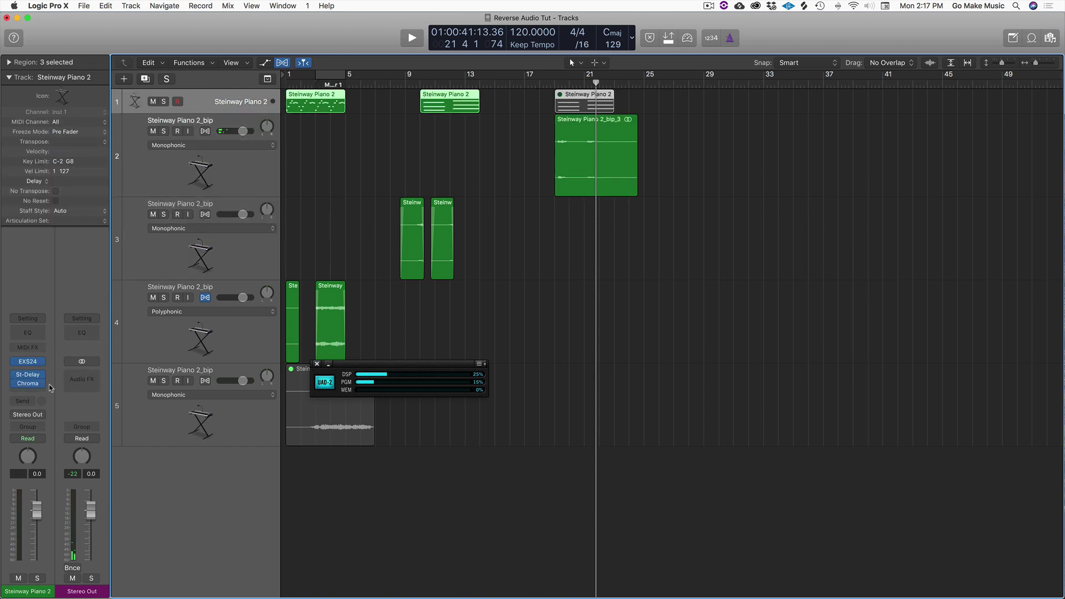
left_click(503, 139)
Step: Select the bounced region Steinway Piano 2_bip_3 and turn on Reverse in its region parameters
left_click(246, 178)
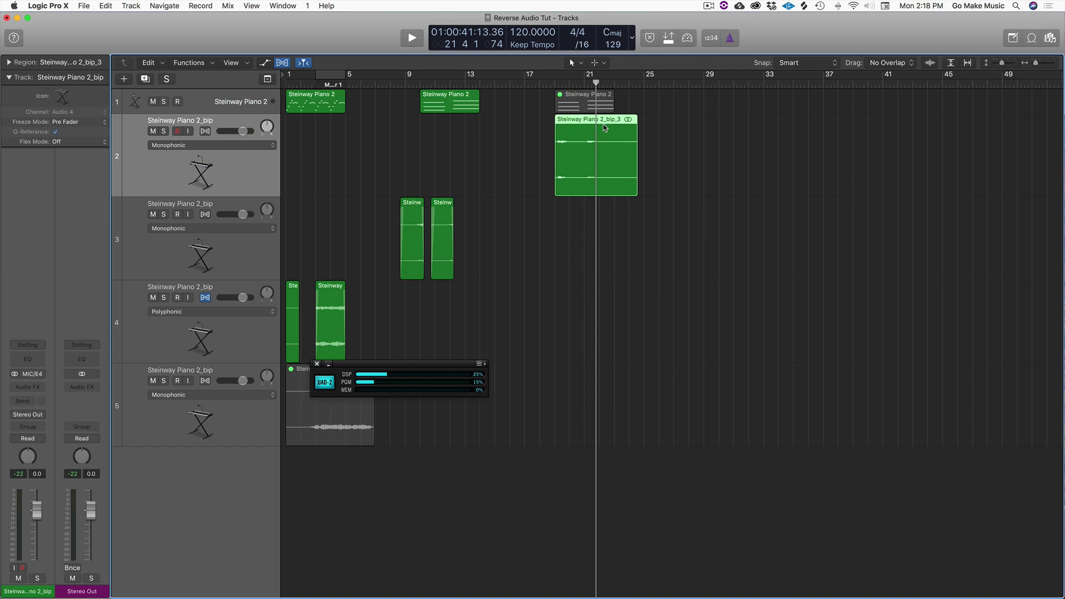
left_click(530, 133)
left_click(592, 129)
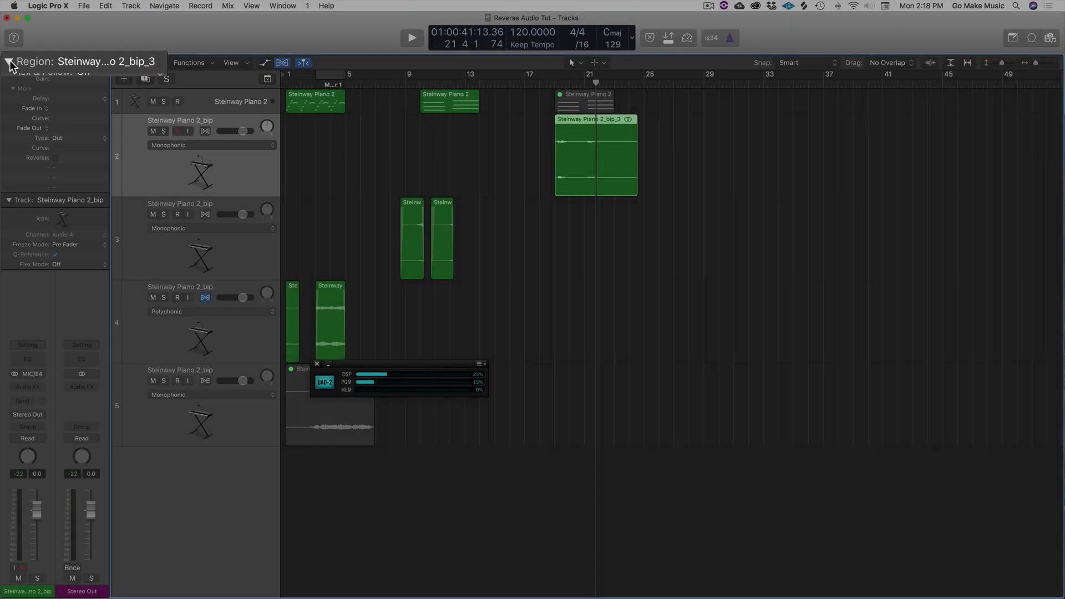
left_click(8, 62)
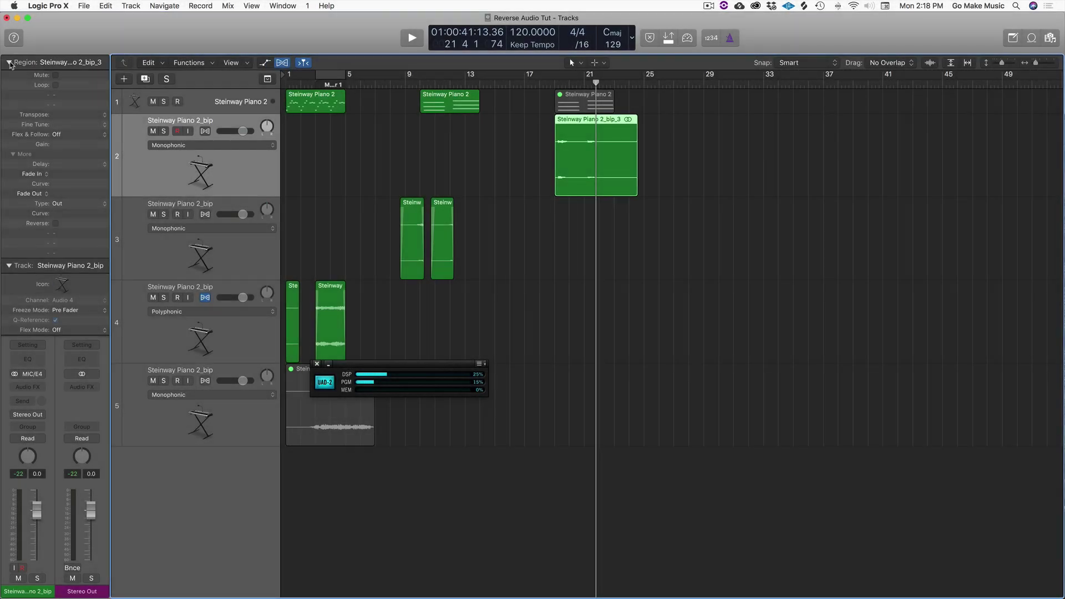
left_click(13, 154)
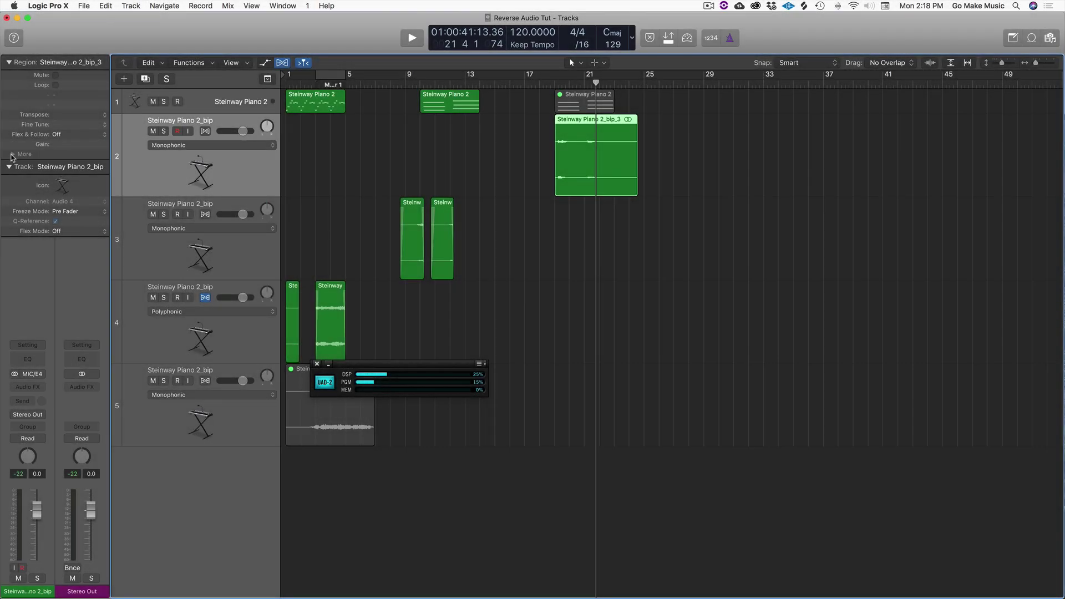
left_click(12, 154)
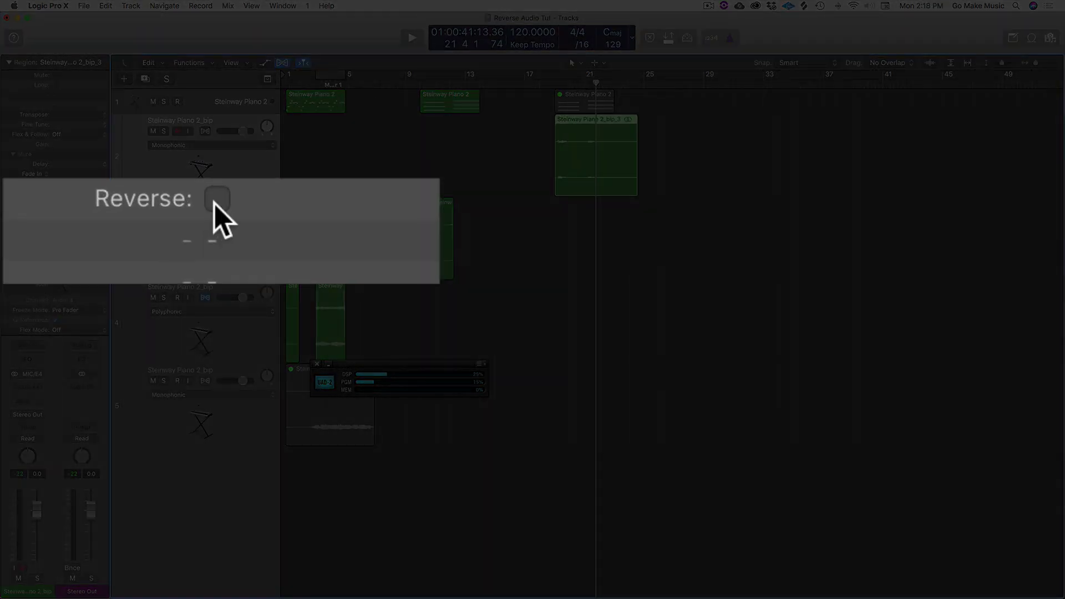
left_click(56, 223)
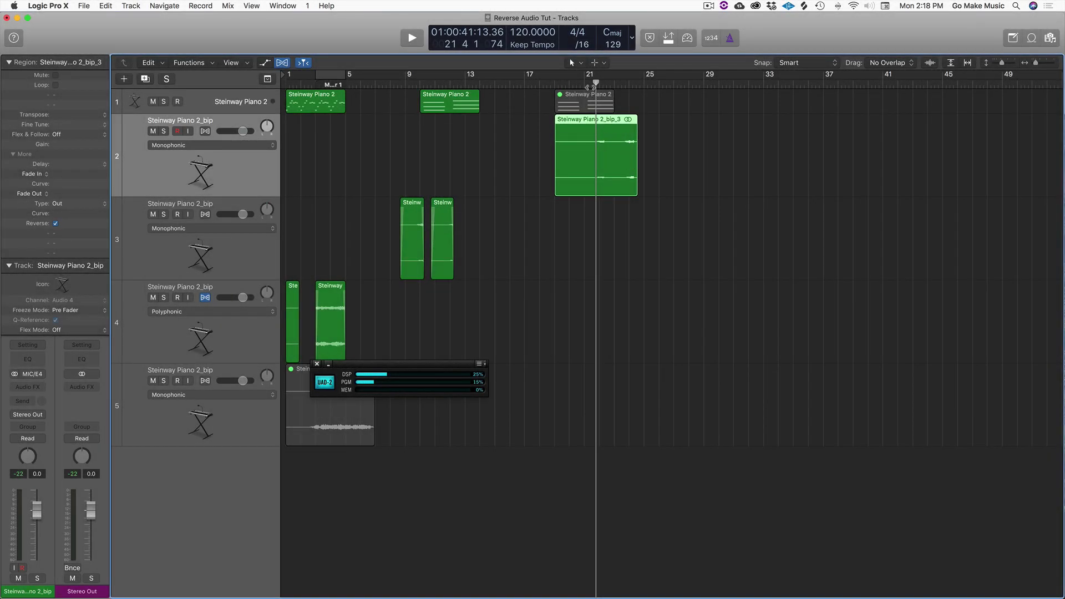
Step: Play back the reversed Steinway Piano 2_bip_3 region through to its last chord
left_click(590, 87)
key("space")
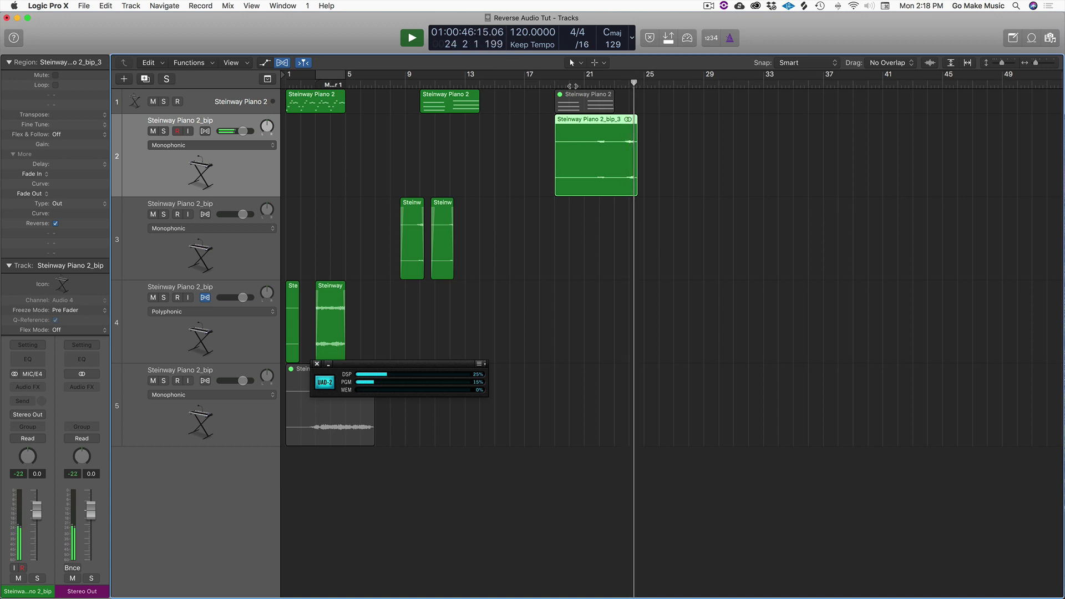
key("space")
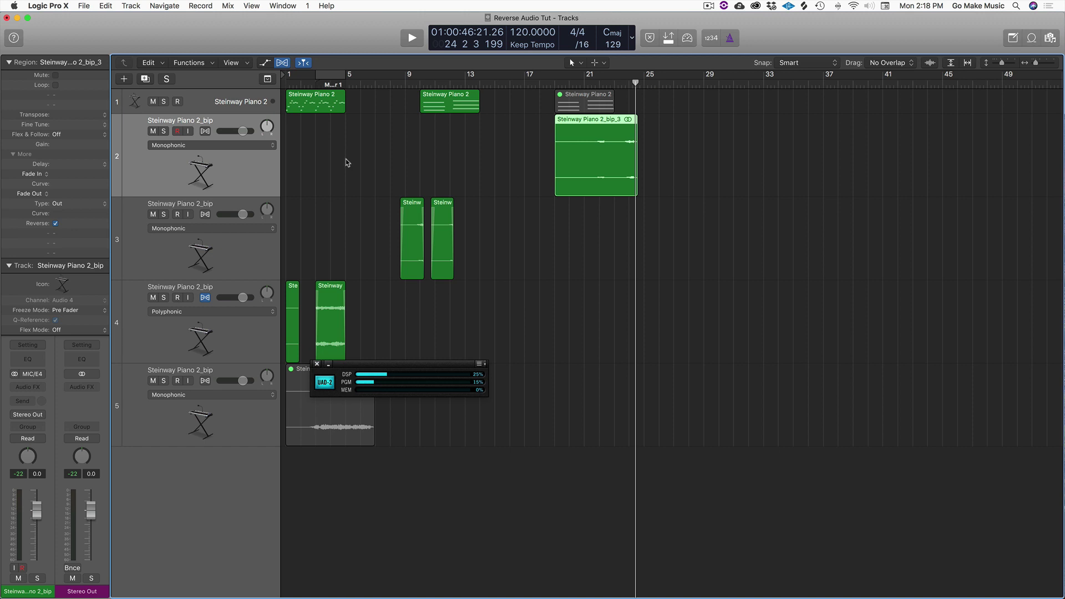
key("super+Down")
key("super+Right")
key("super+Right")
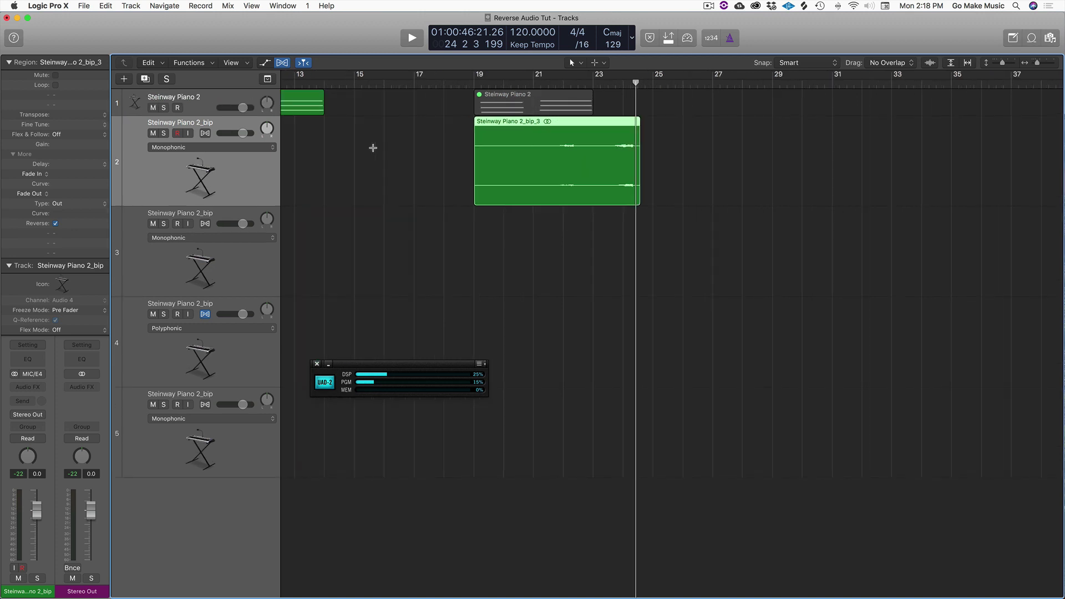
key("super+Left")
key("super+Left")
scroll(375, 151, "left", 2)
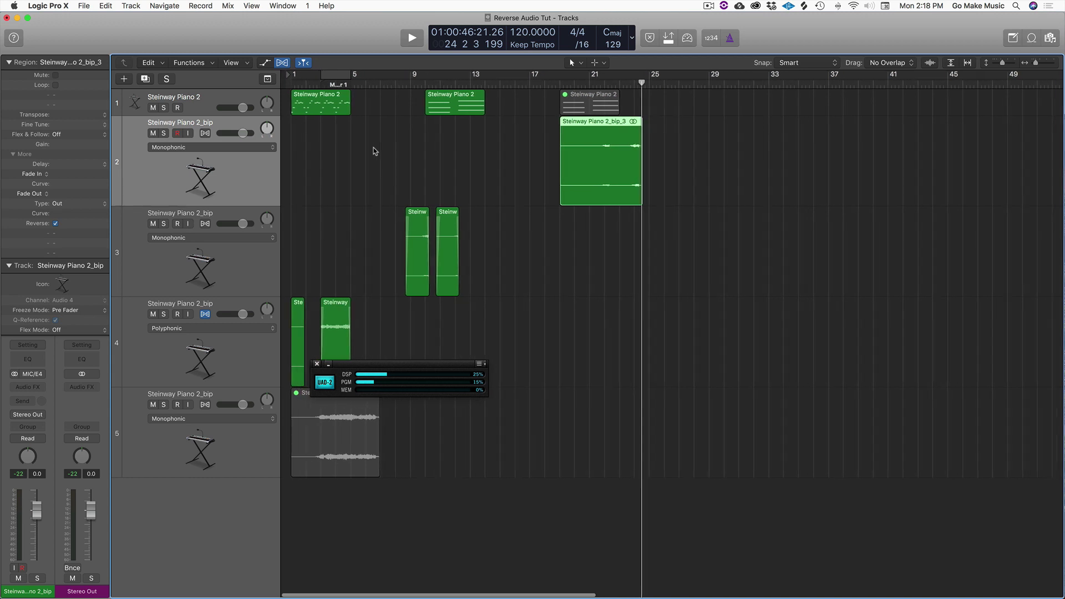
Step: Solo the Steinway Piano 2 instrument track and play its chord region from bar 10
left_click(233, 95)
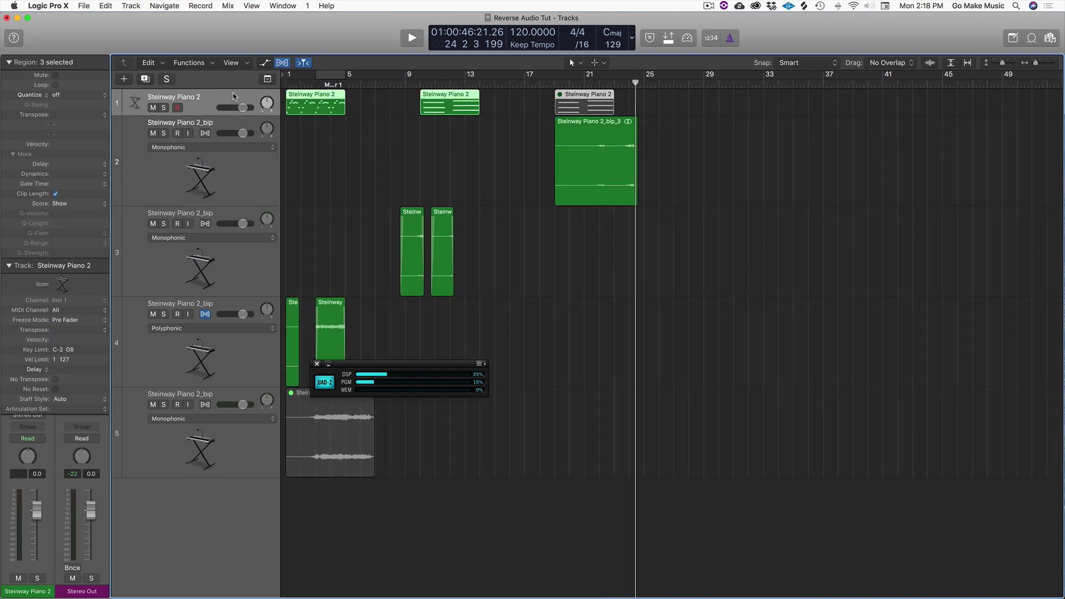
left_click(401, 142)
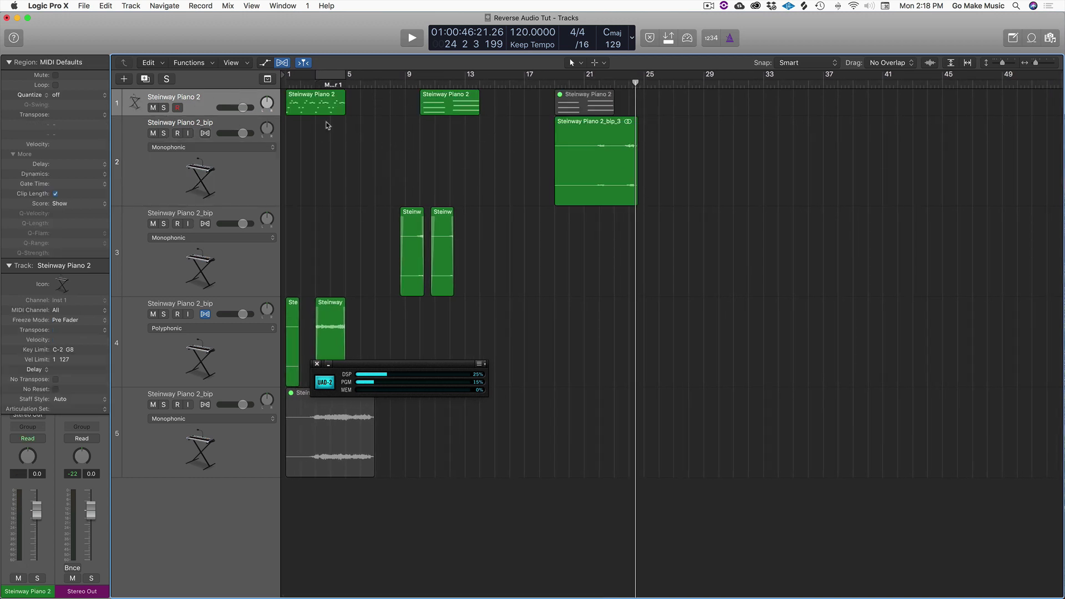
left_click(239, 98)
left_click(422, 83)
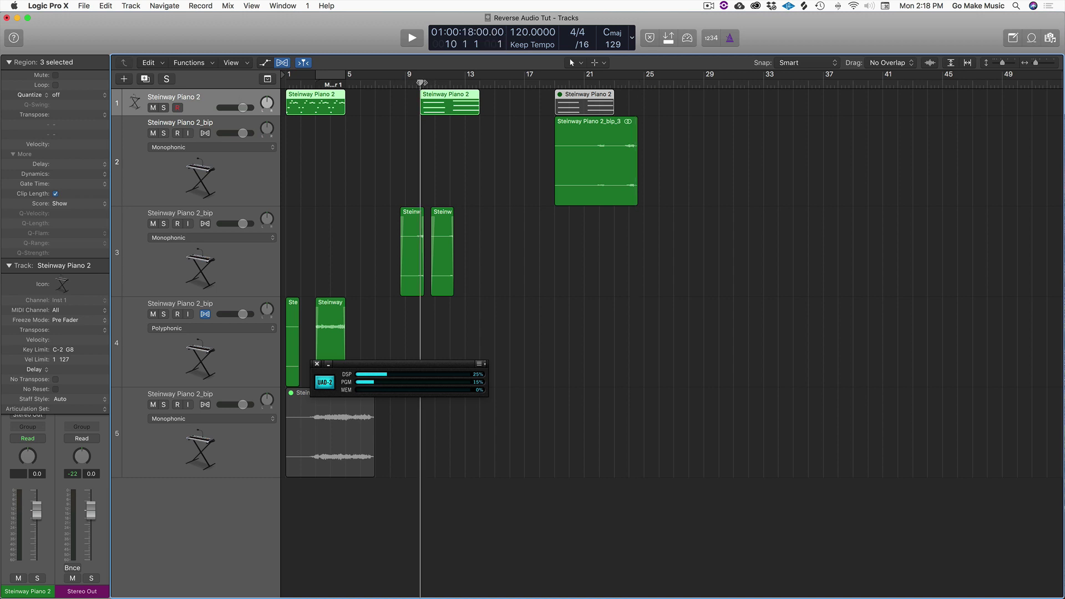
left_click(164, 108)
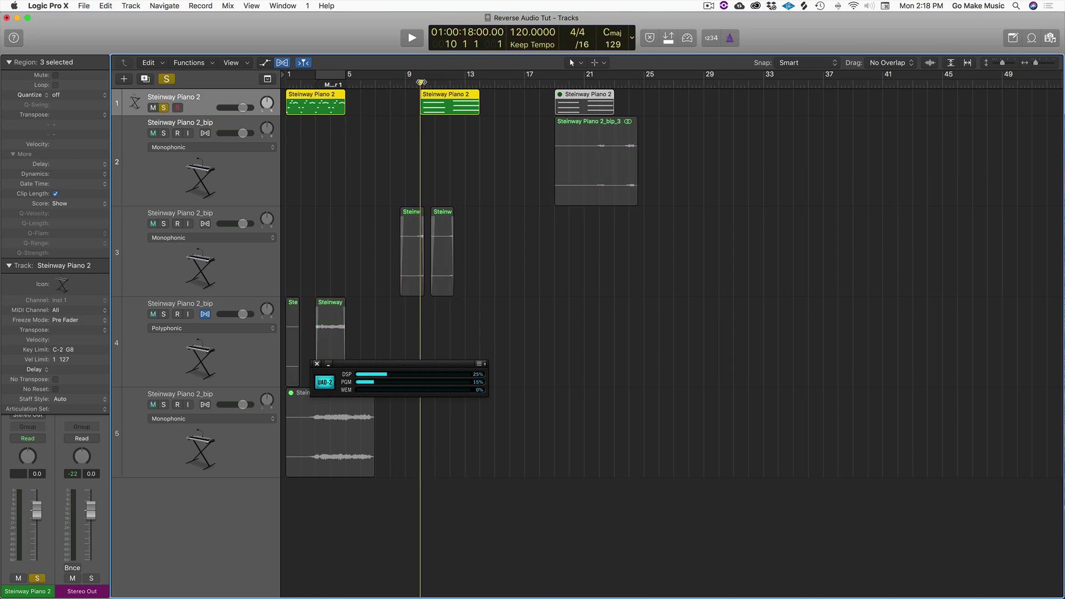
key("space")
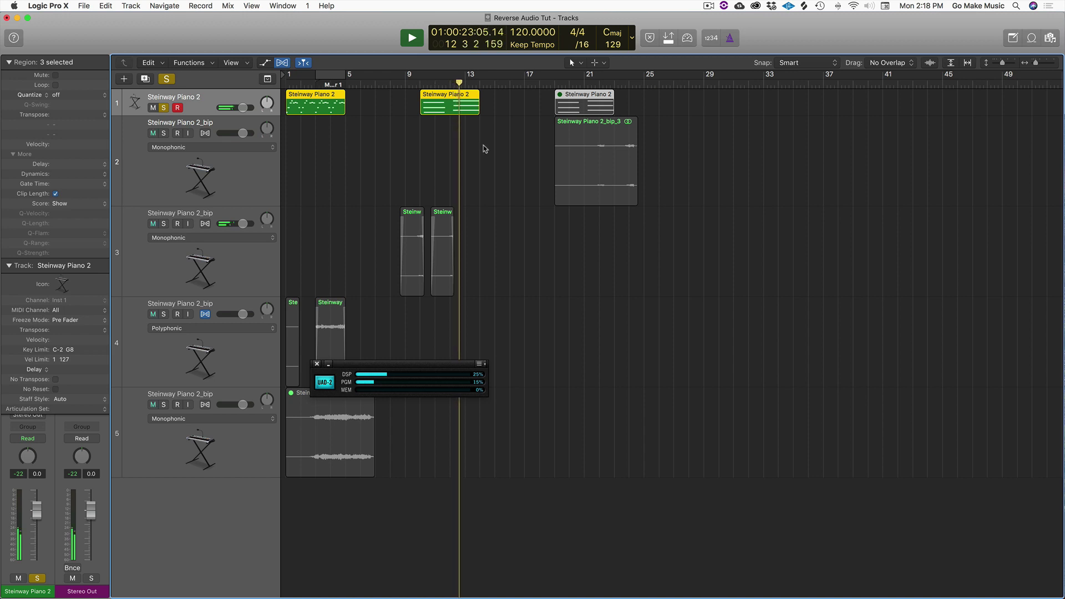
key("space")
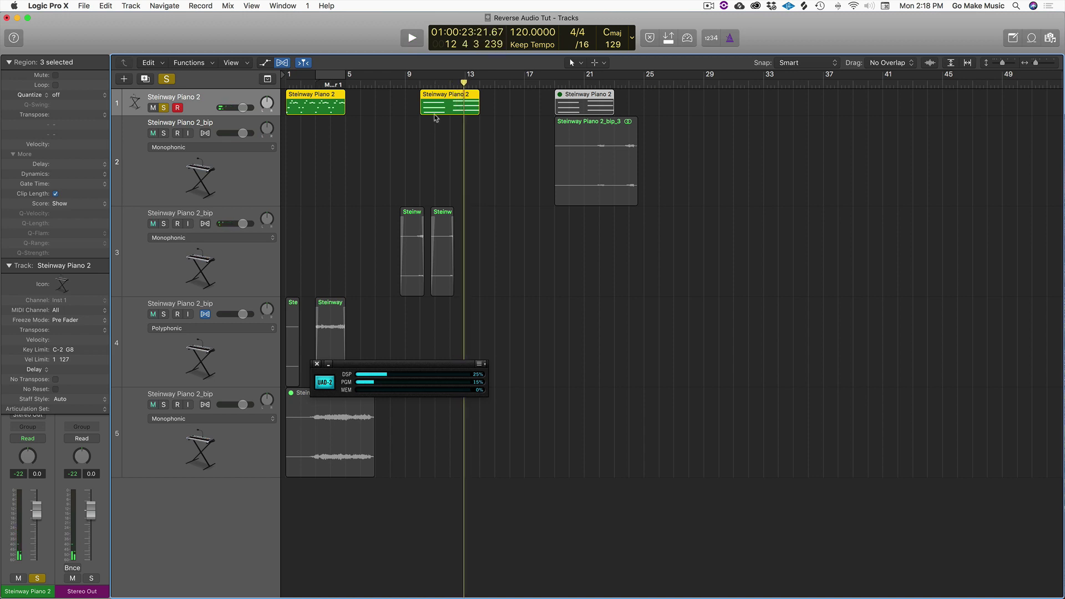
Step: Bounce the chord region at bar 10 in place to a new track named "Piano CHords REv" and solo it instead of the instrument track
left_click(492, 96)
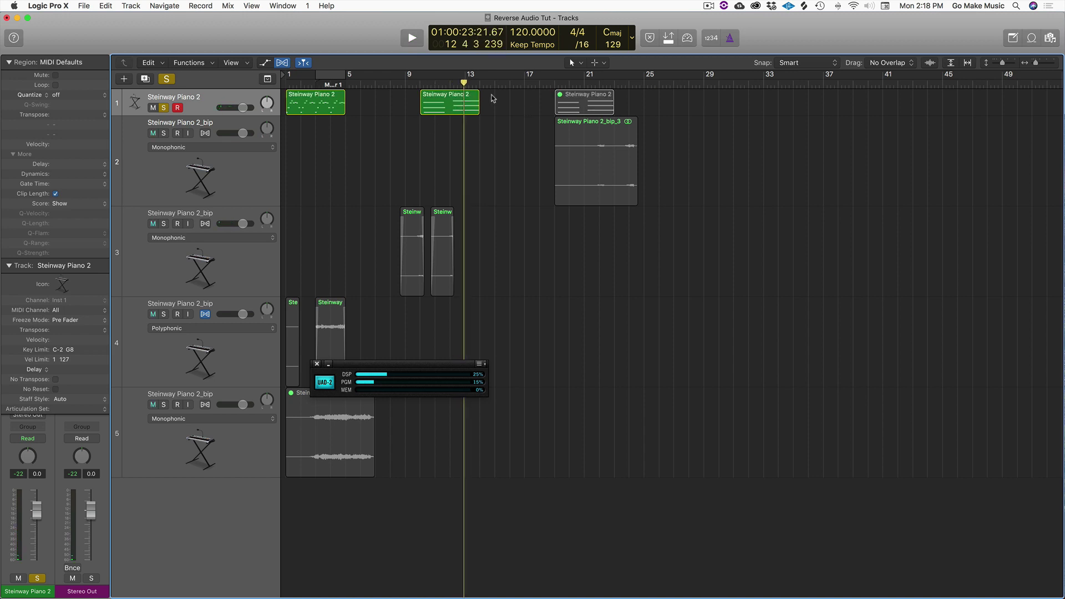
left_click(457, 104)
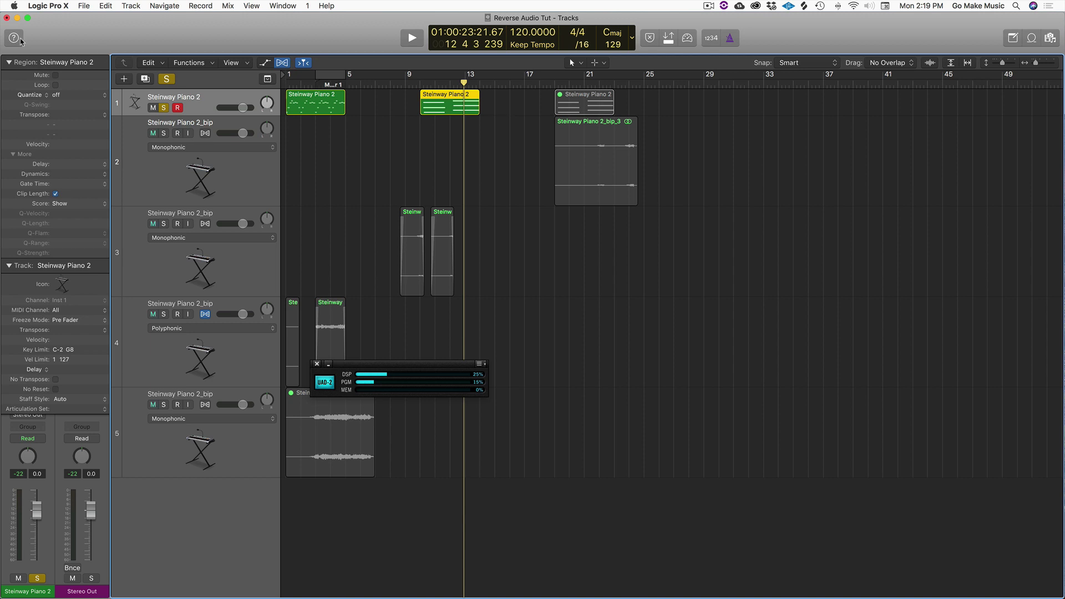
left_click(10, 62)
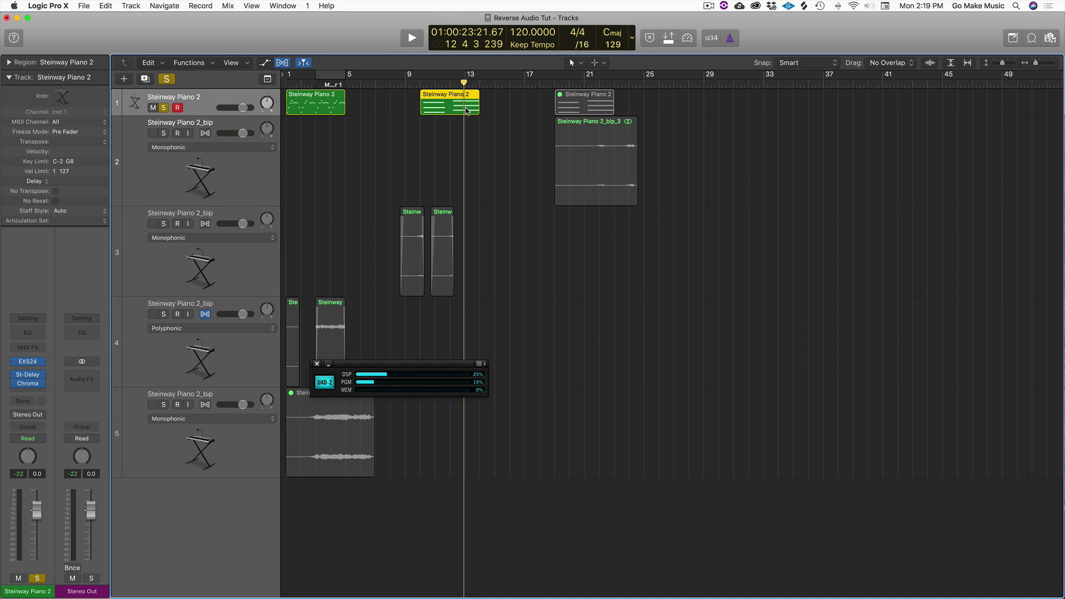
key("ctrl+b")
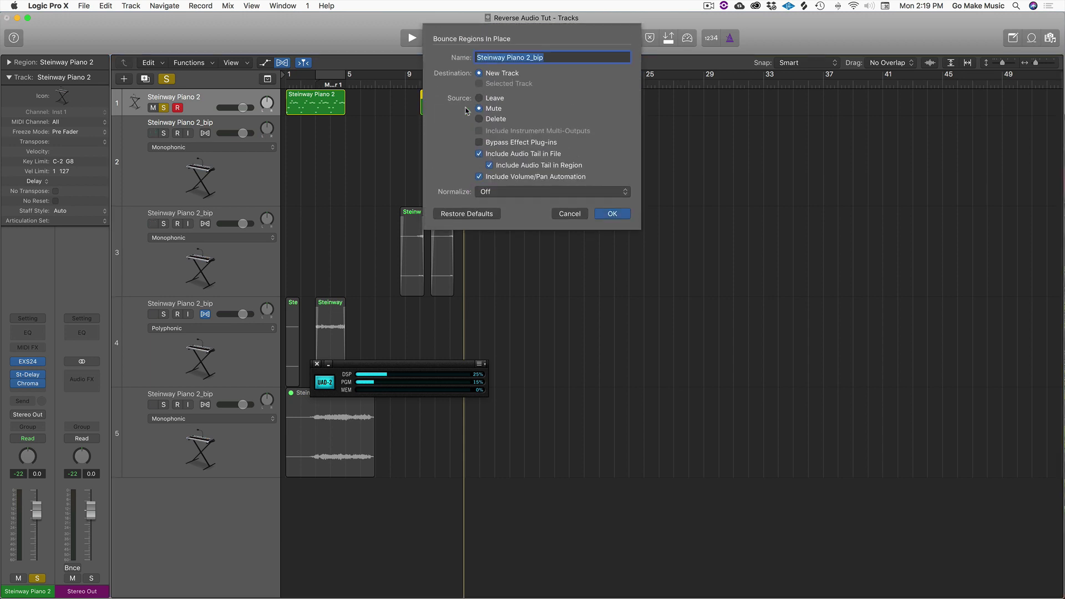
type("Piano CHors")
type("s REv")
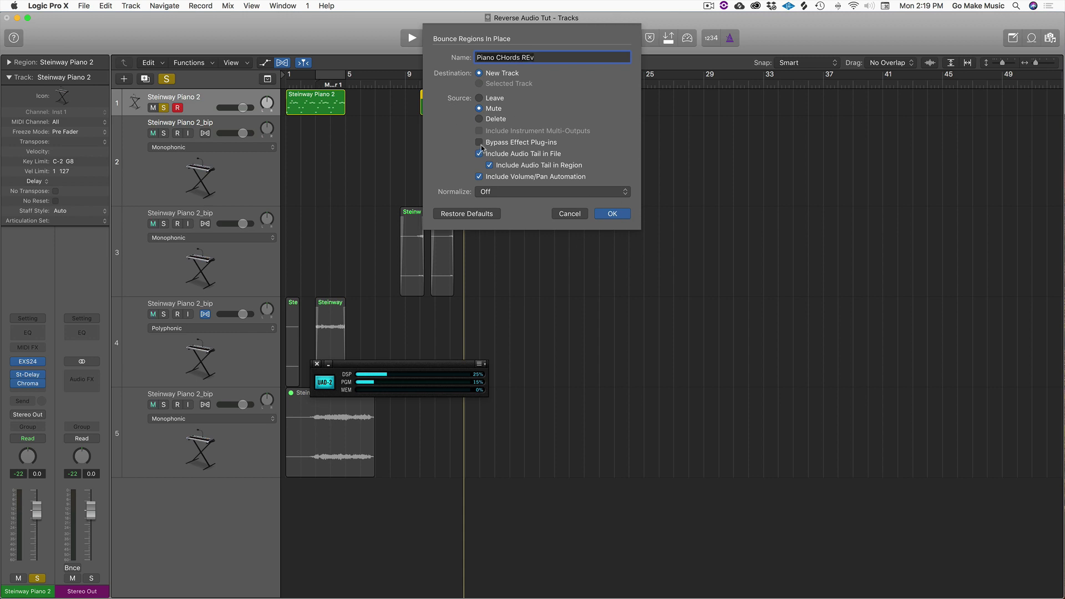
left_click(613, 214)
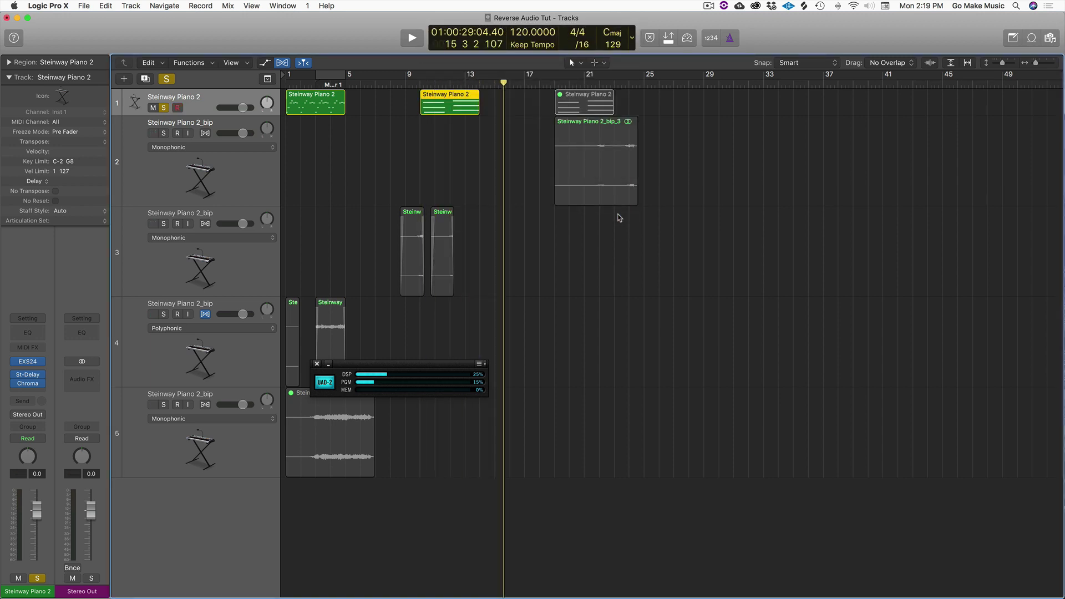
left_click(163, 108)
left_click(164, 133)
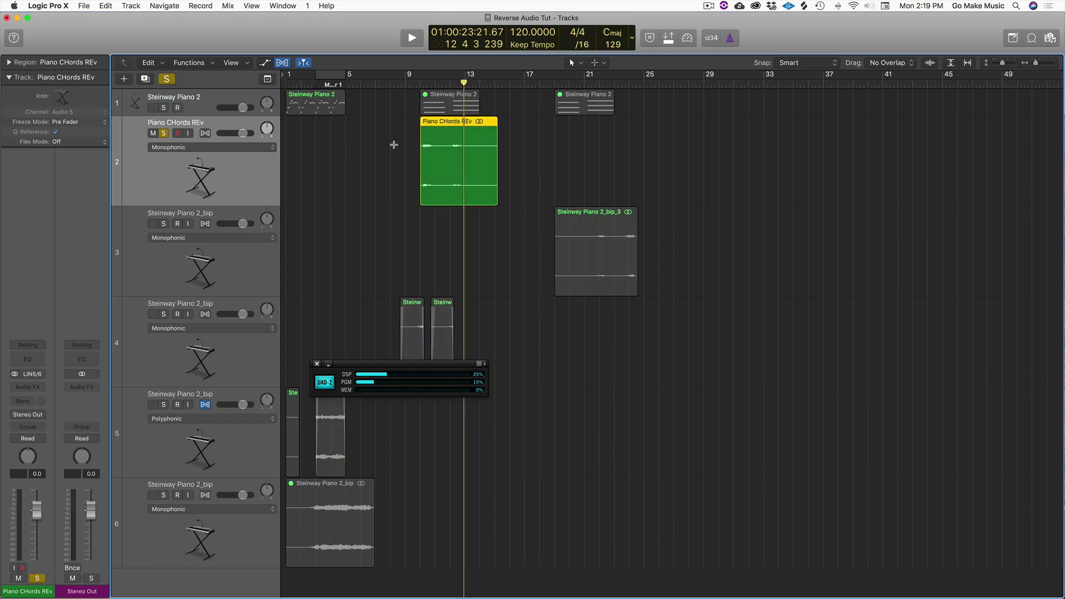
Step: Split the Piano CHords REv region with a marquee spanning from the first chord's start to just before the second chord
key("super+Down")
key("super+Right")
key("super+Right")
key("super+Right")
key("super+Right")
scroll(409, 148, "left", 4)
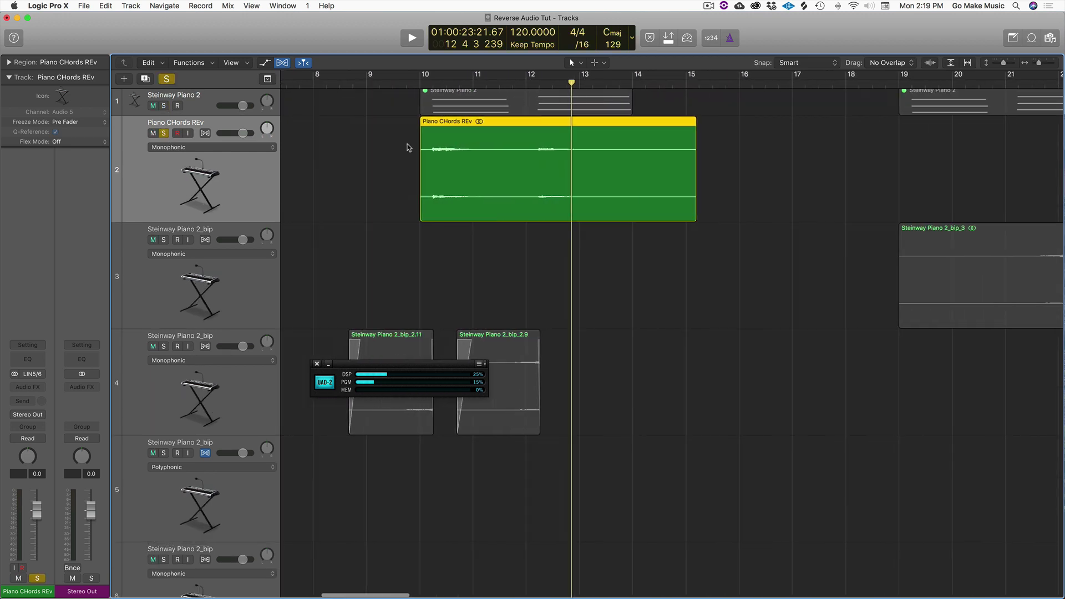
scroll(409, 147, "left", 1)
left_click(427, 158)
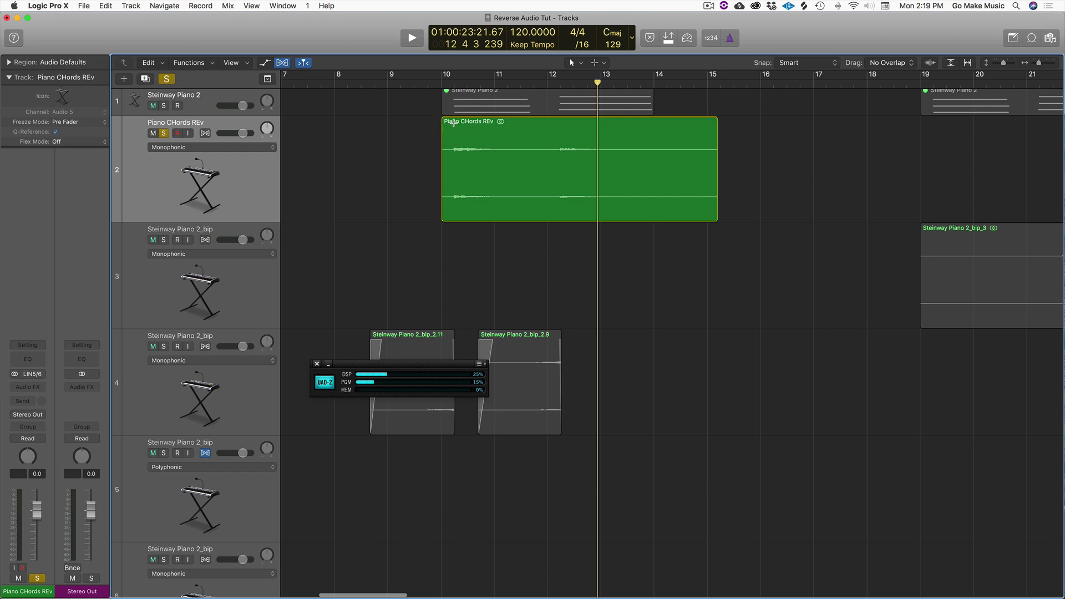
left_click_drag(454, 123, 557, 192)
left_click(532, 142)
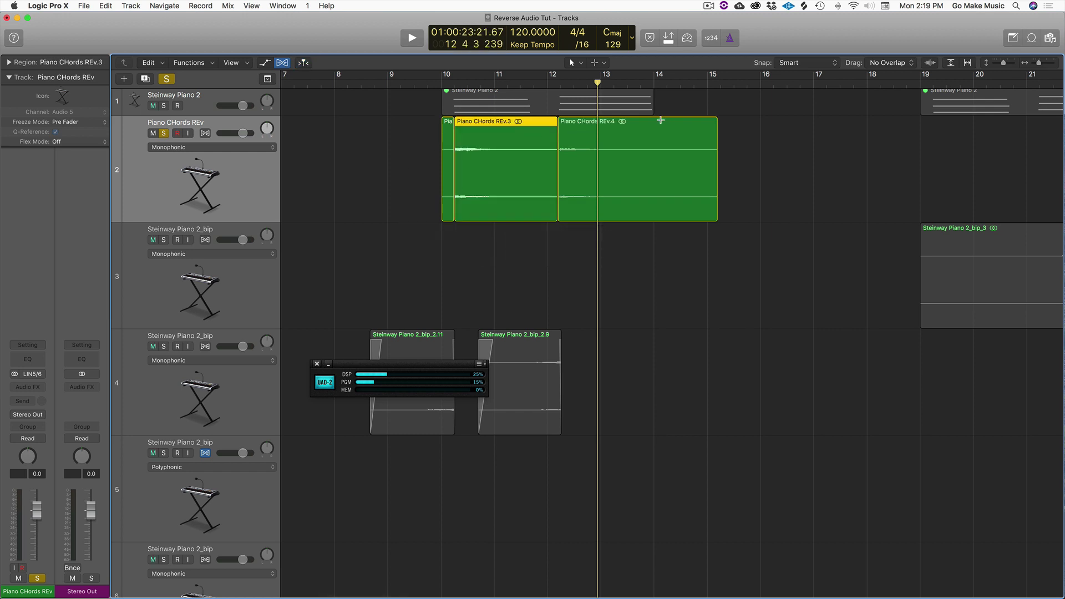
Step: Reverse both split chord regions, Piano CHords REv.3 and Piano CHords REv.4, individually
left_click(609, 131)
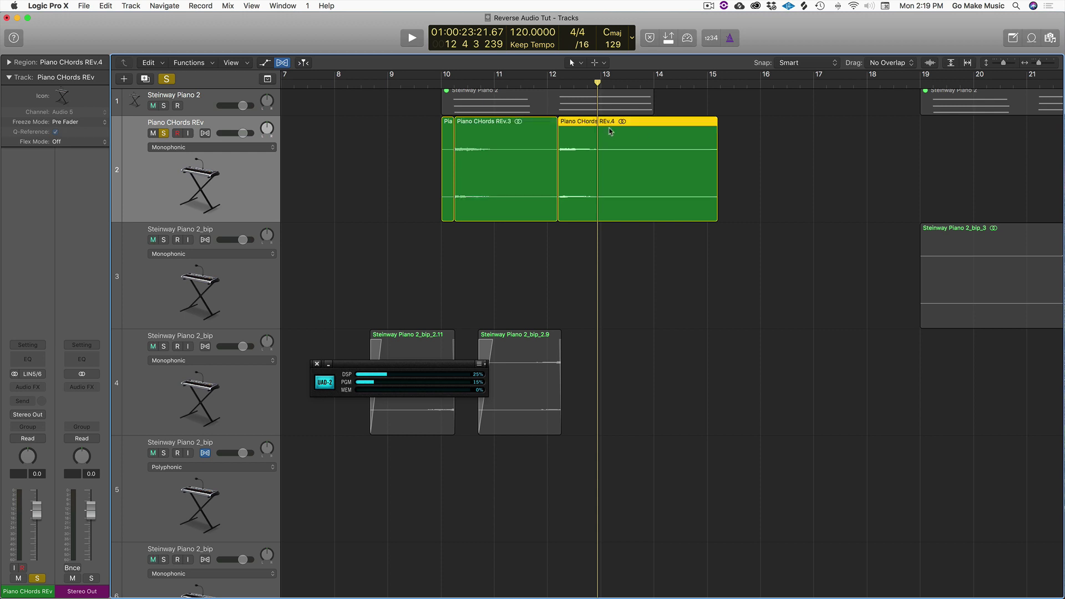
left_click(520, 133, "shift")
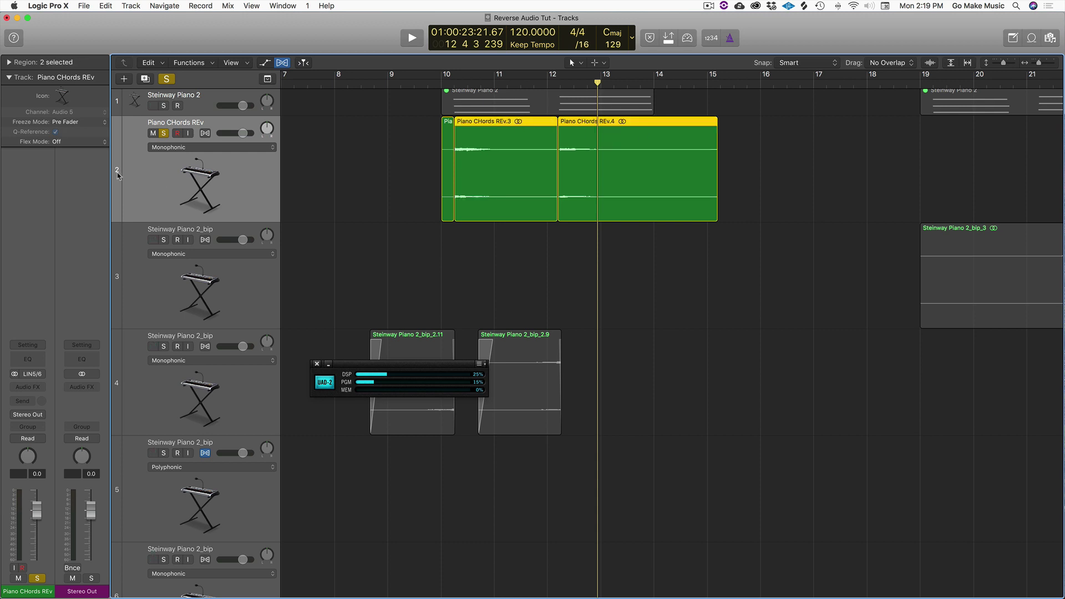
left_click(8, 62)
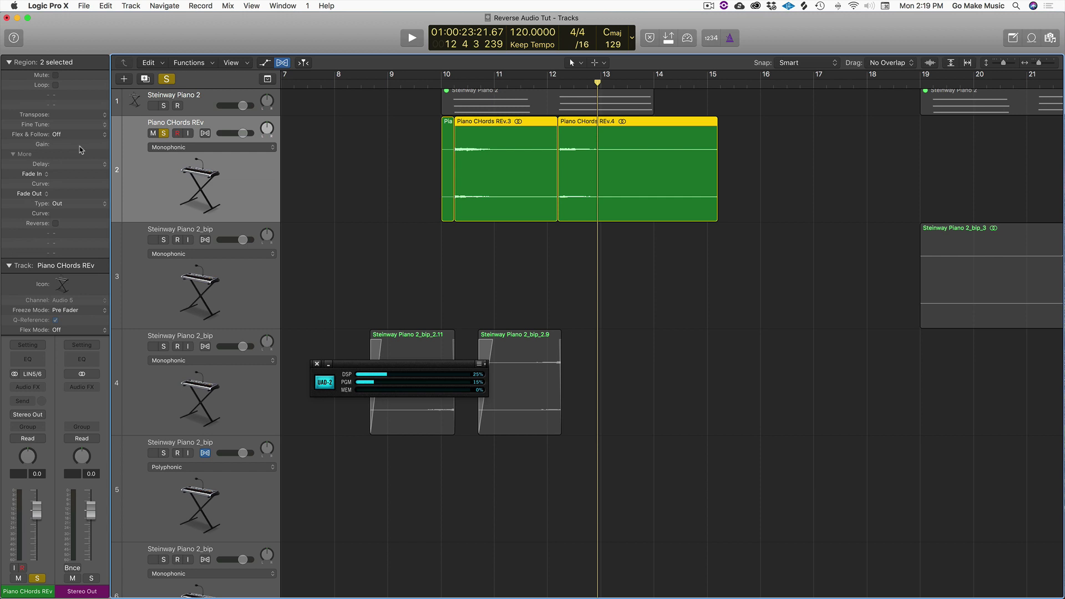
left_click(55, 223)
left_click(372, 205)
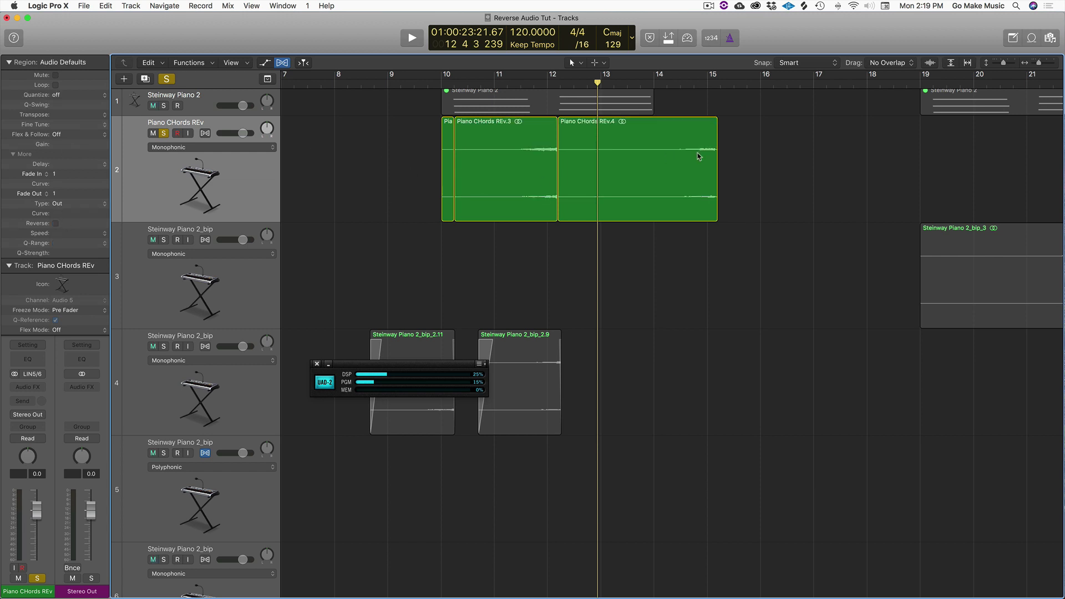
Step: Play back the two individually reversed chord regions on the Piano CHords REv track
left_click(521, 81)
key("space")
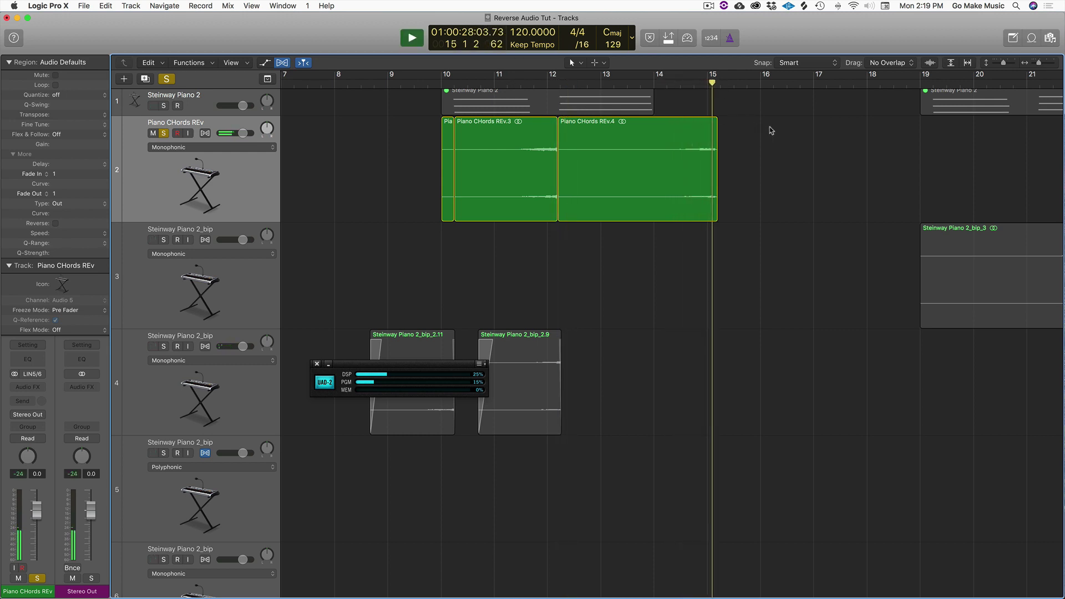
key("space")
Step: Move the Steinway Piano 2_bip track with the two faded regions directly above the Piano CHords REv track and solo it
scroll(411, 135, "left", 5)
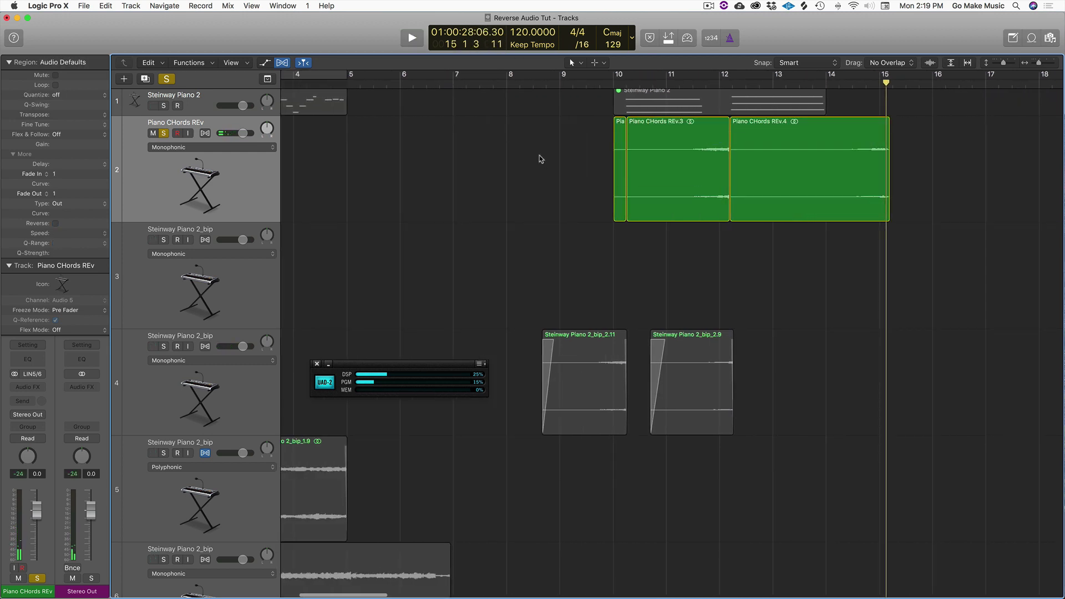
left_click(776, 136)
left_click(694, 139, "shift")
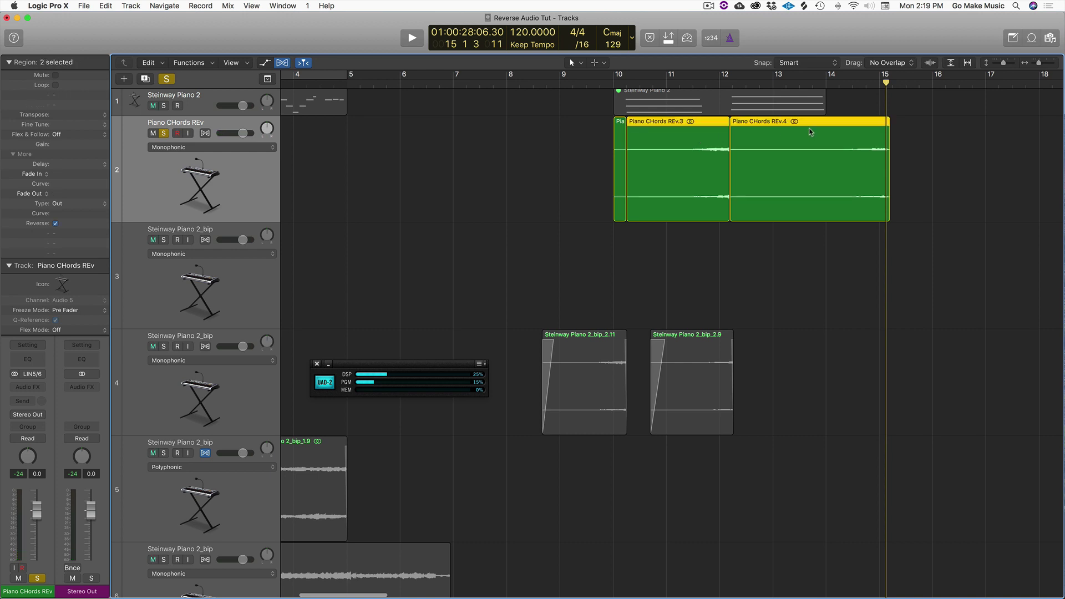
left_click_drag(221, 361, 273, 136)
left_click(163, 133)
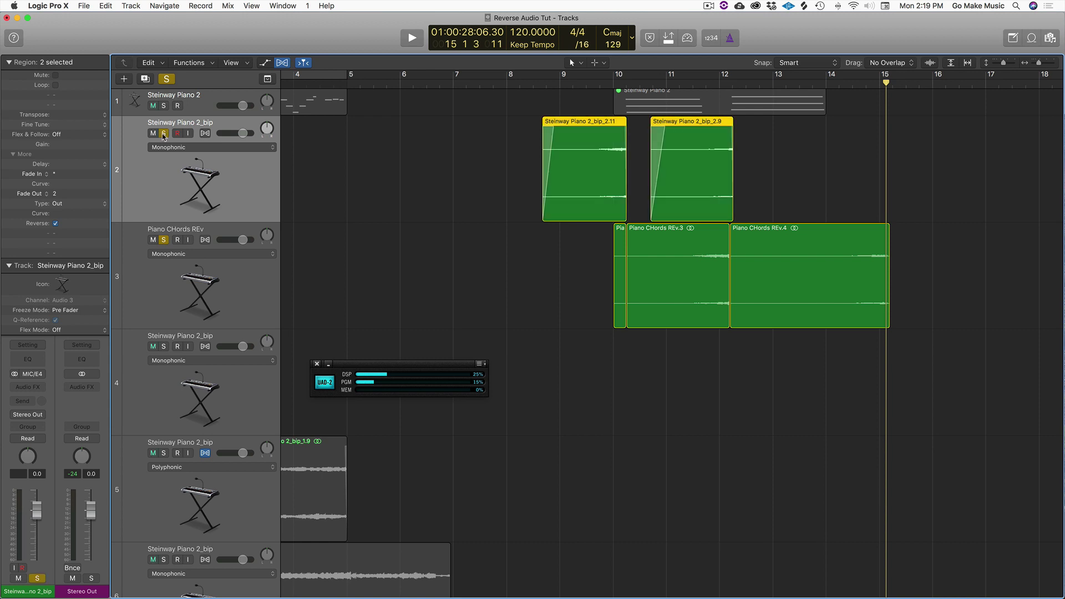
Step: Switch the solo from Piano CHords REv to the Steinway Piano 2 track and unmute its MIDI chord region at bar 10
left_click(163, 240)
left_click(164, 106)
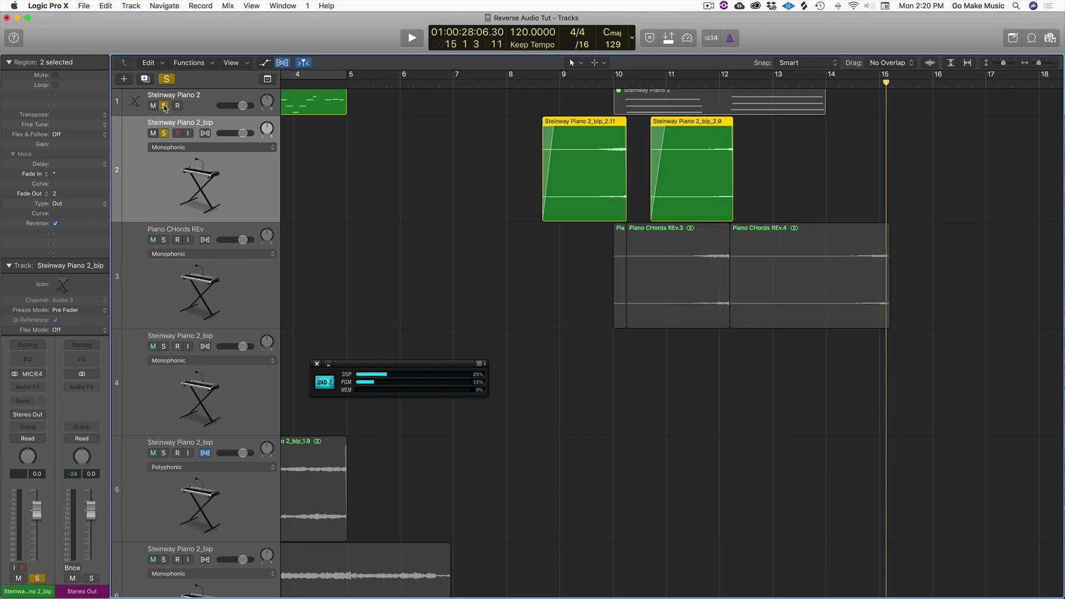
left_click(680, 94)
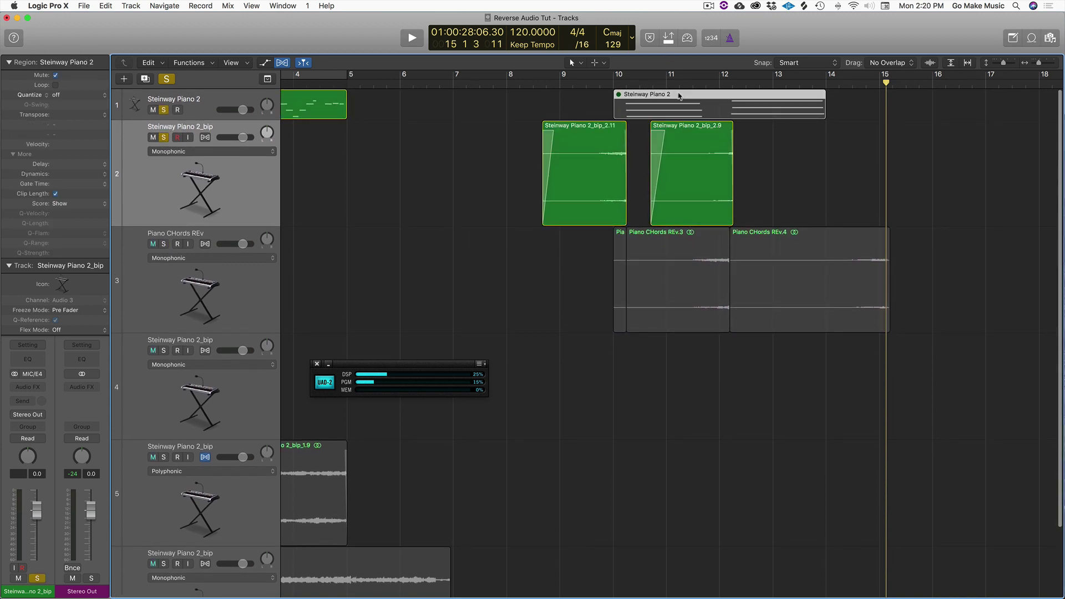
key("ctrl+m")
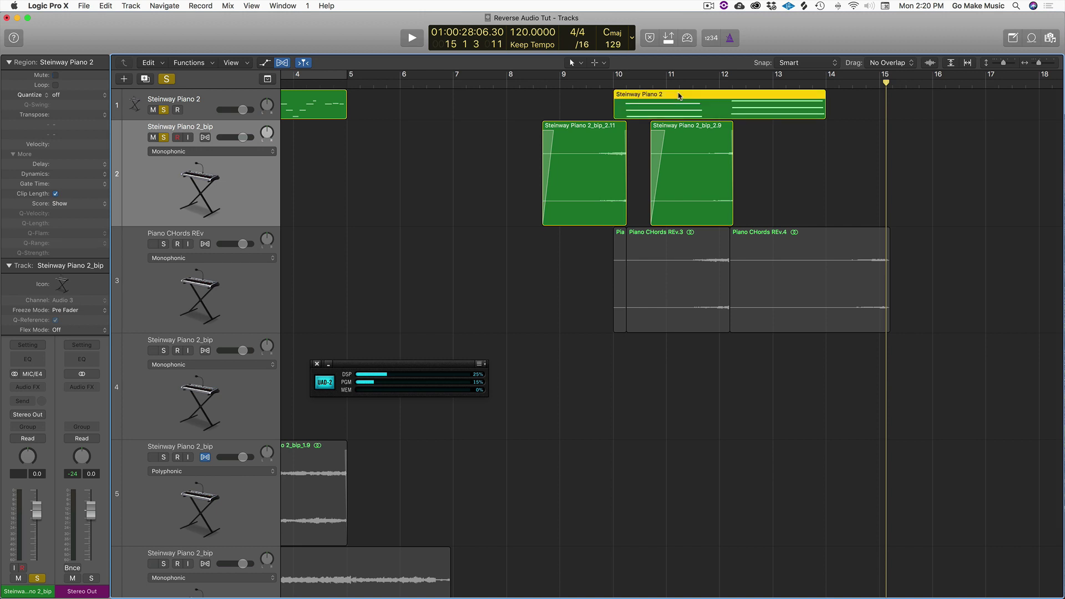
Step: Play the MIDI chords together with the two faded reversed regions, starting just before bar 9
left_click(553, 83)
key("space")
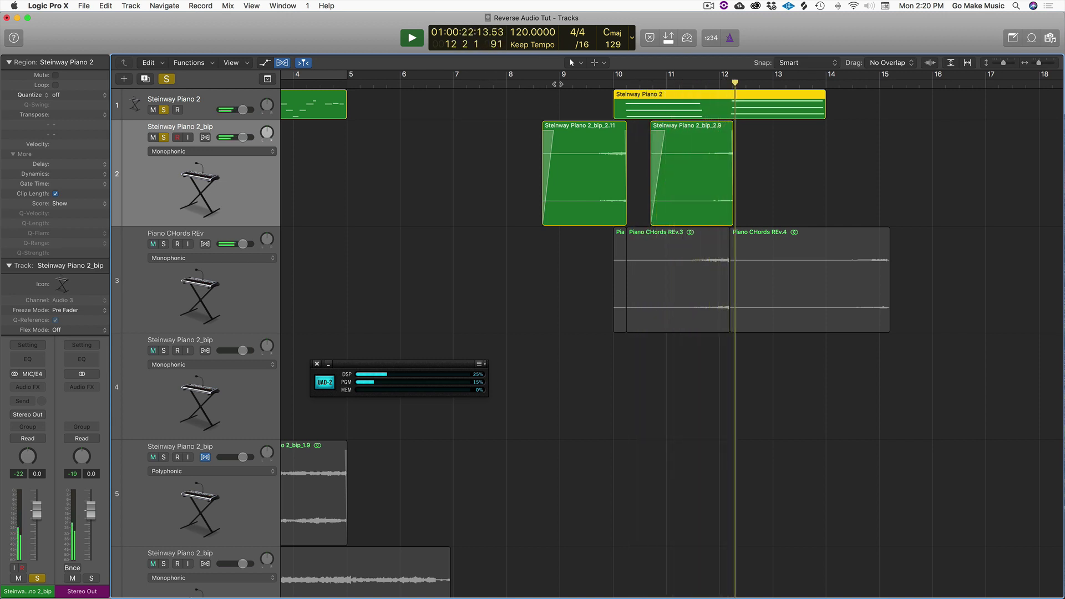
key("space")
Step: Clear all solos, solo only the Steinway Piano 2 track and play its MIDI region from the start of the project
key("z")
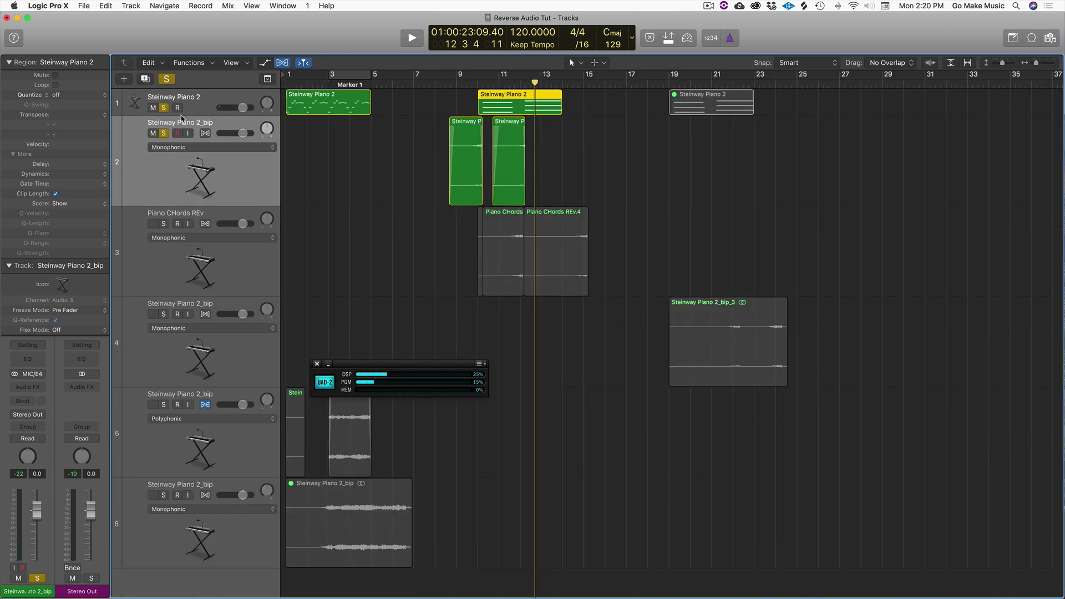
key("ctrl+s")
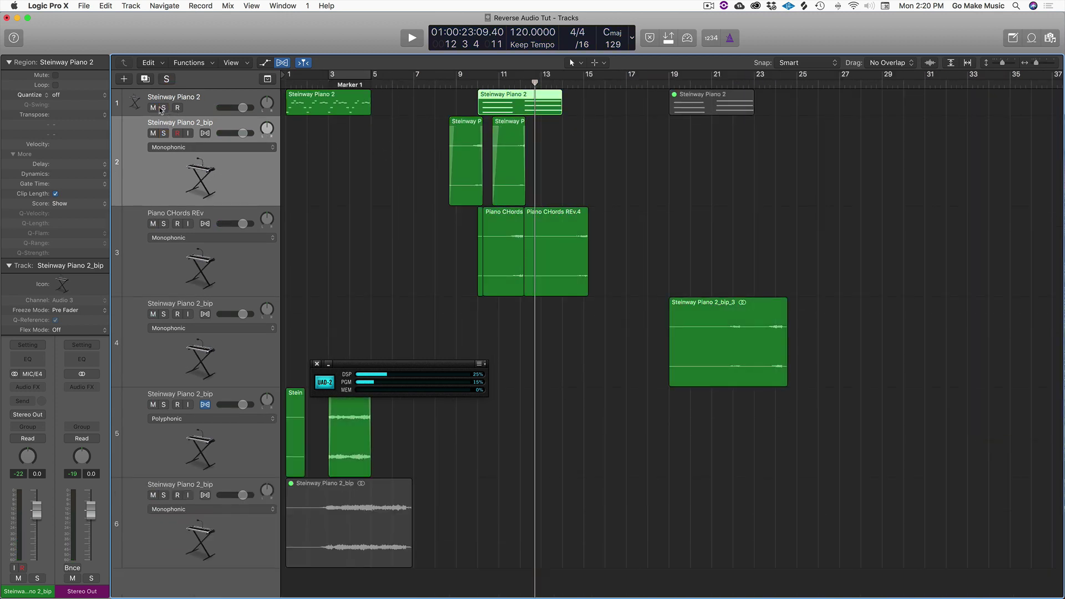
left_click(163, 108)
key("Return")
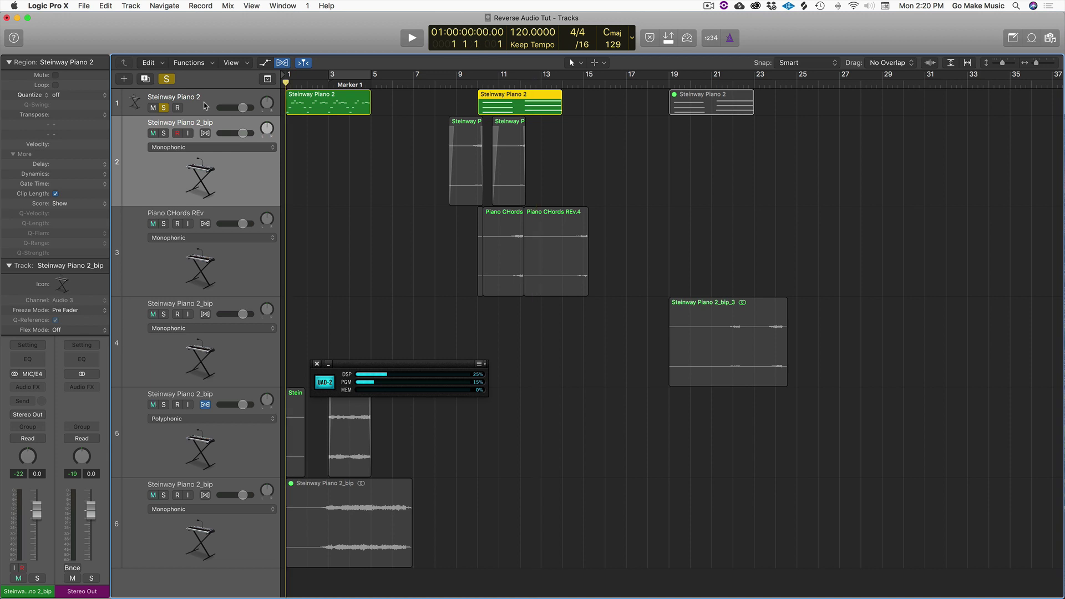
key("space")
key("super+Right")
key("super+Right")
key("super+Right")
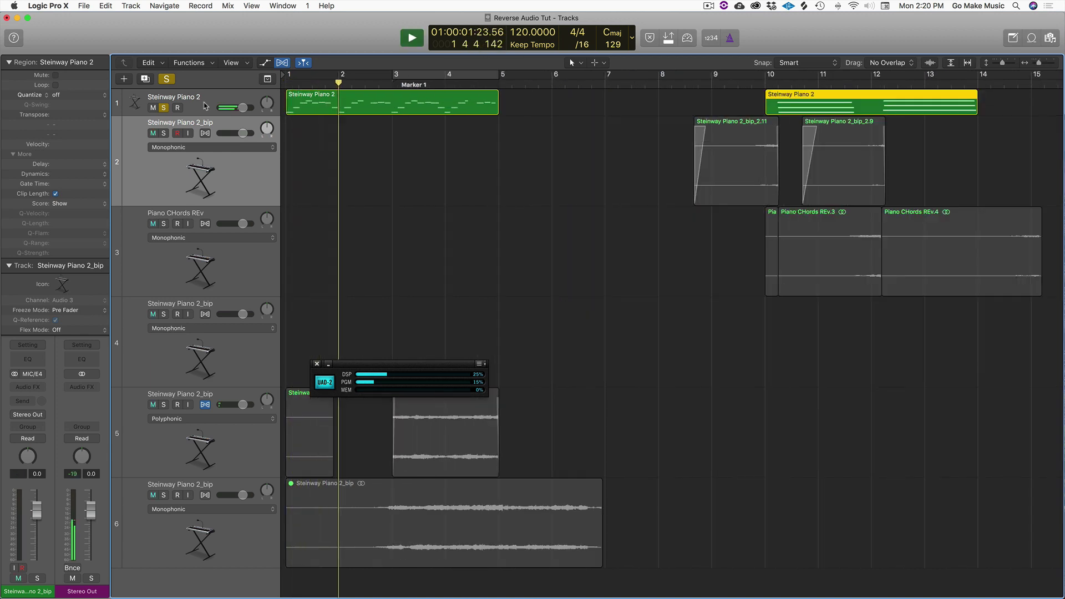
key("super+Down")
key("super+Down")
key("super+Down")
key("super+Down")
key("super+Down")
key("super+Down")
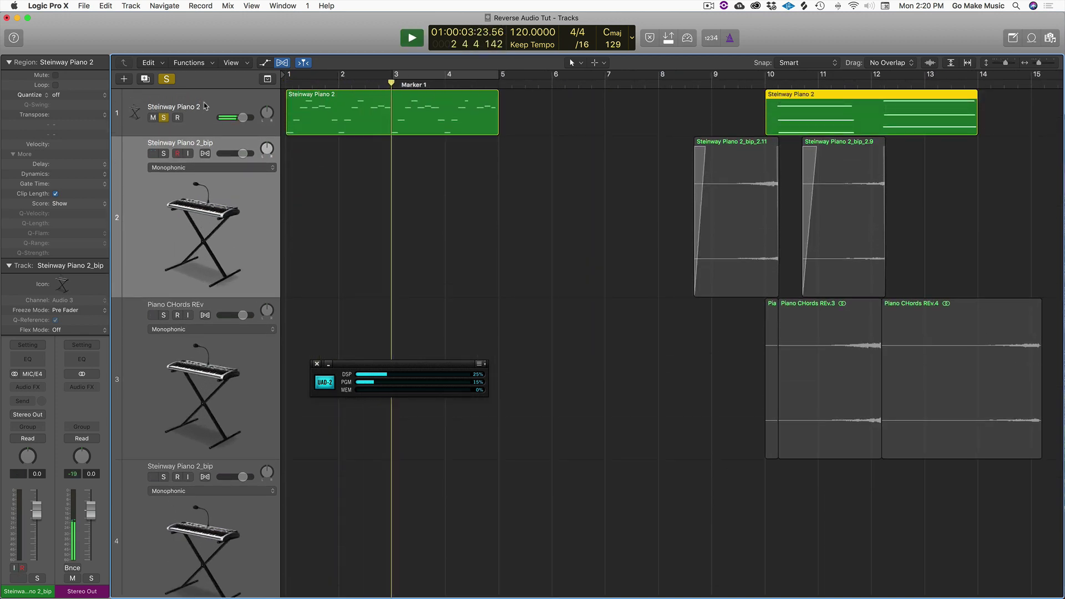
key("space")
Step: Bounce the Steinway Piano 2 MIDI region at bar 1 in place to a new track, muting the source and including the audio tail
left_click(505, 199)
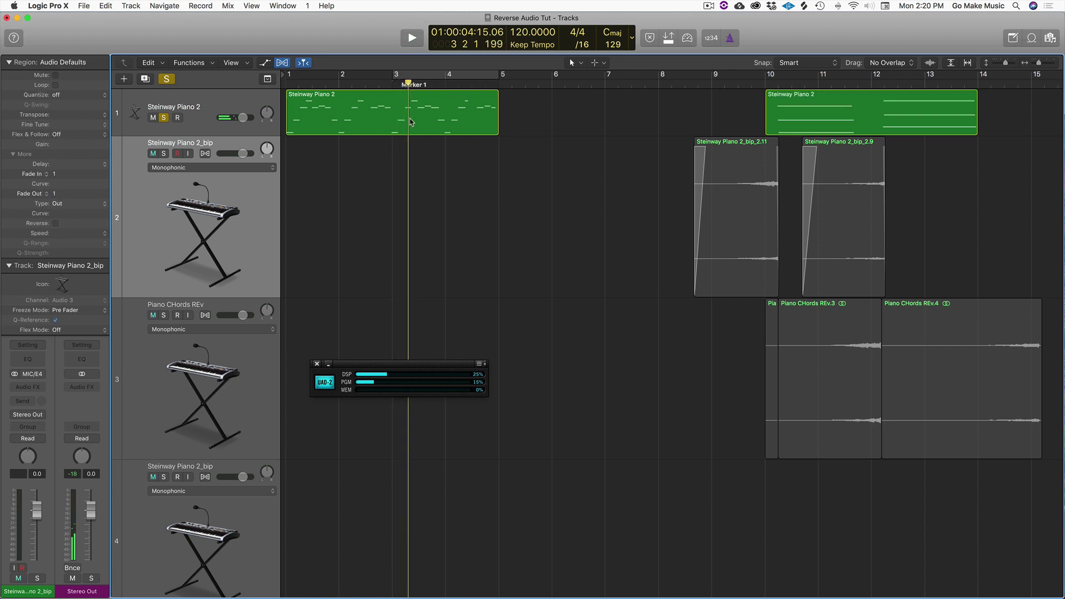
left_click(407, 108)
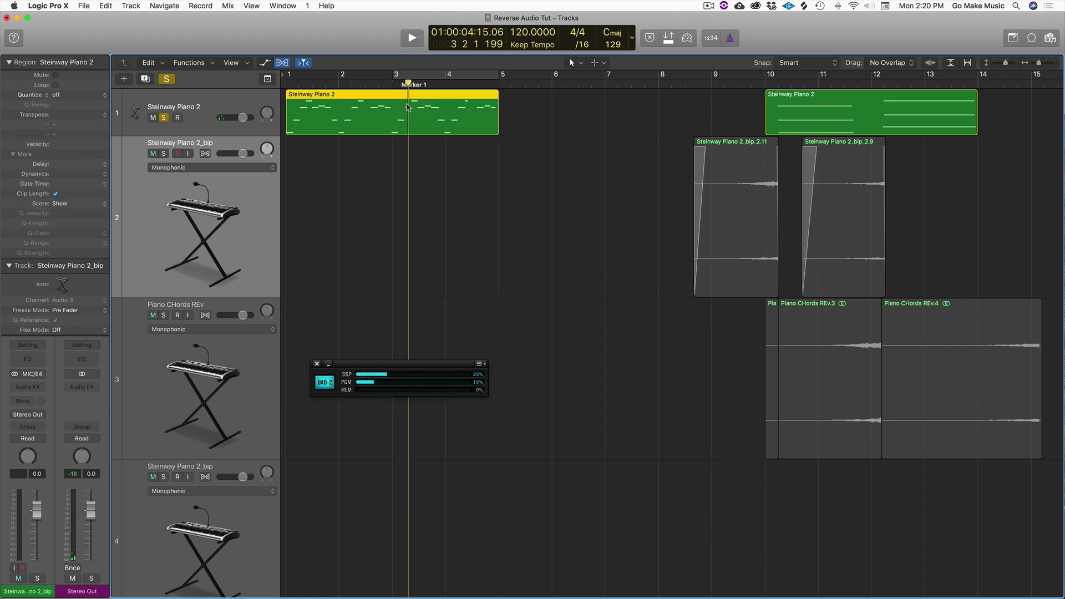
key("ctrl+b")
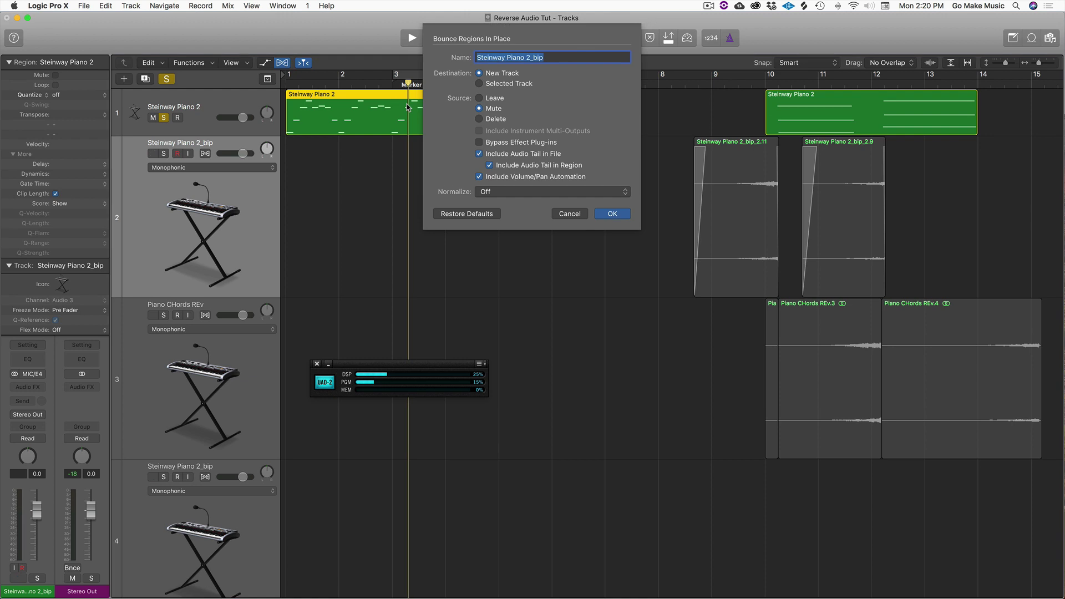
key("Return")
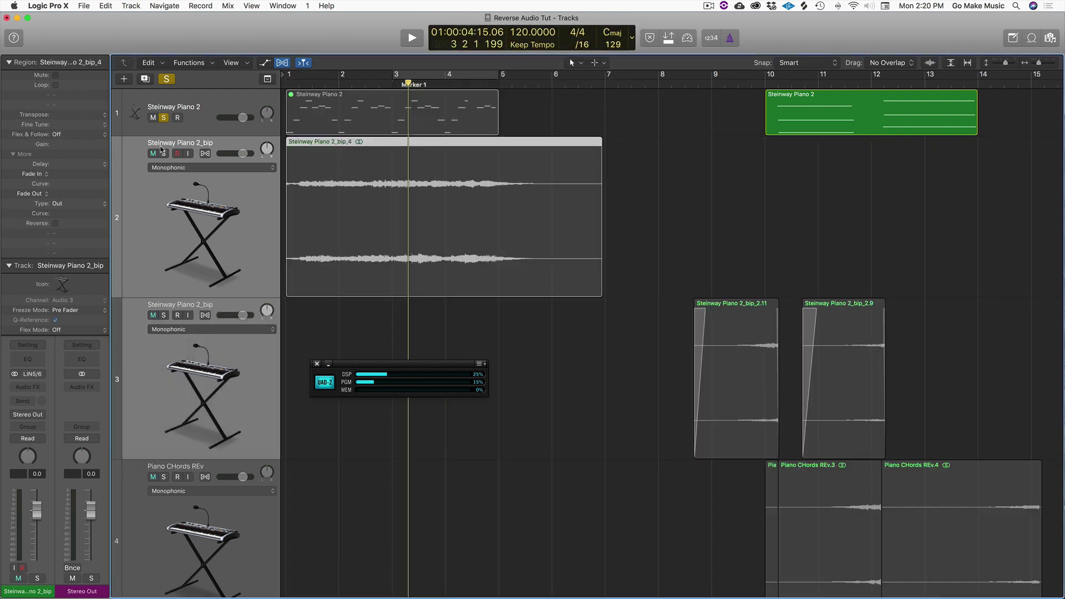
Step: Move the solo from Steinway Piano 2 to the newly bounced audio track and play back the bounced region
left_click(164, 128)
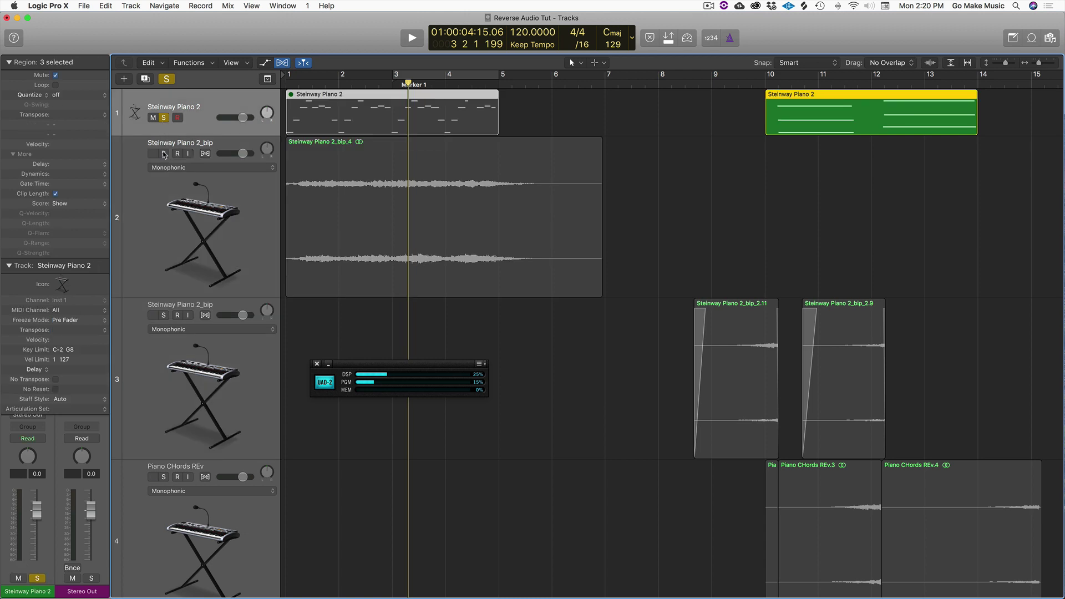
left_click(163, 154)
left_click(164, 117)
key("space")
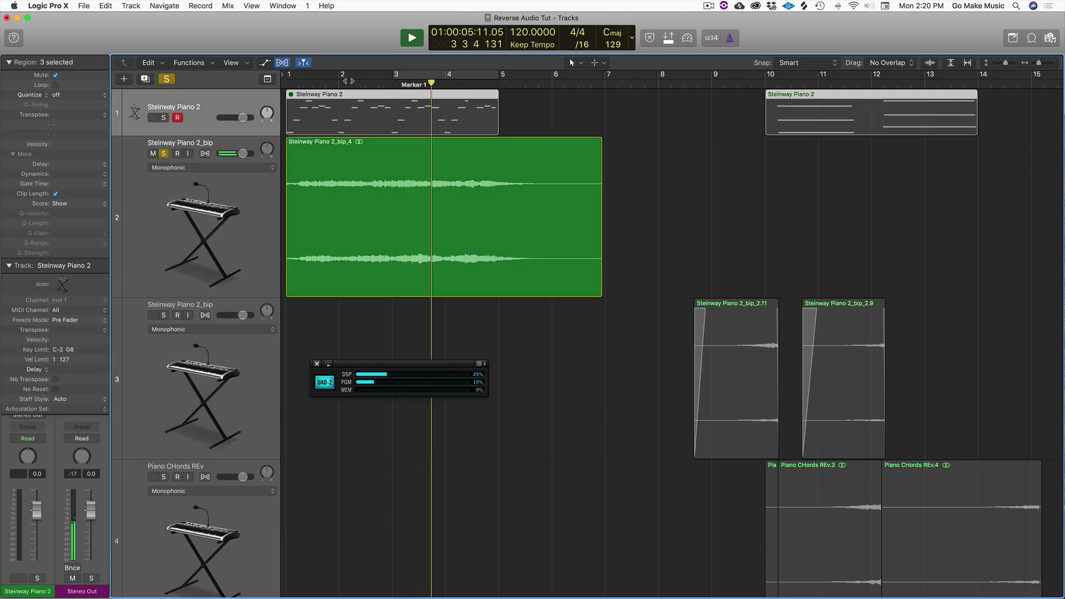
left_click(325, 82)
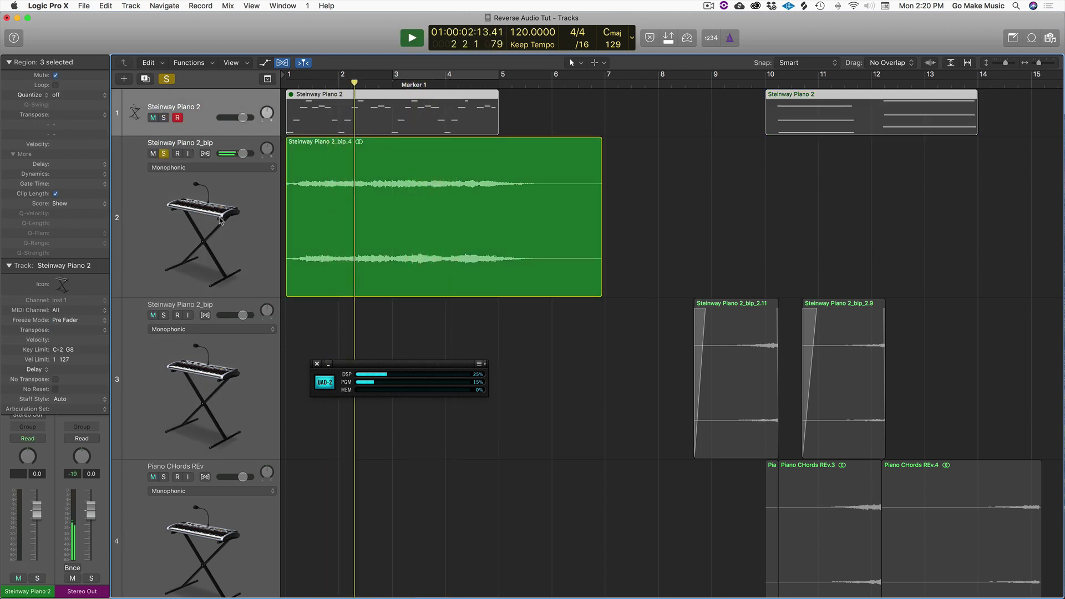
key("space")
Step: Reverse the bounced region Steinway Piano 2_bip_4 and play it back
left_click(142, 198)
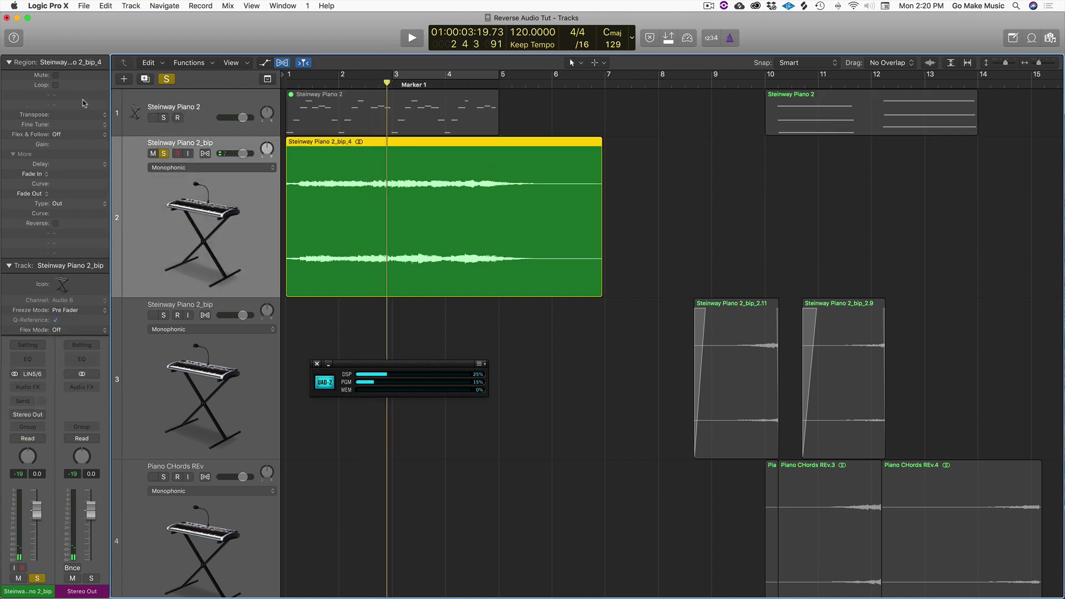
left_click(55, 224)
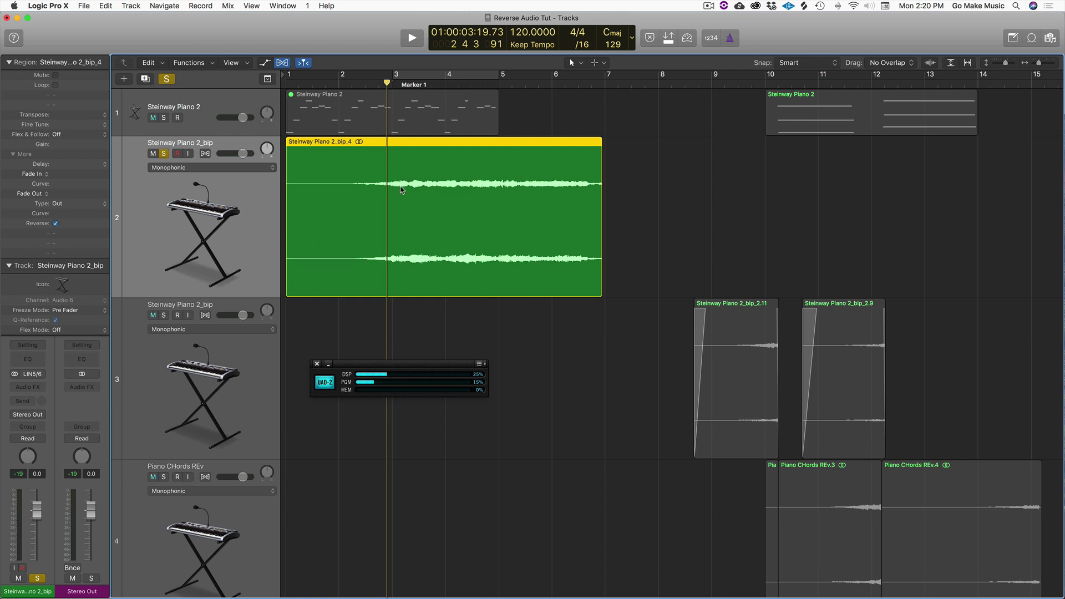
key("space")
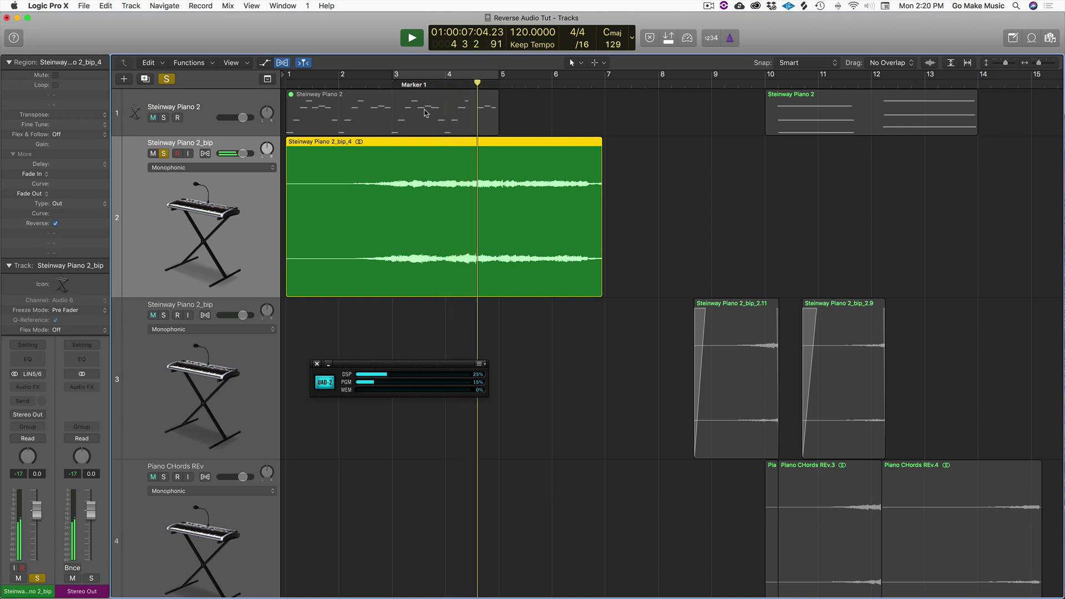
key("space")
Step: Set a cycle range from bar 3 to bar 5 and solo the Polyphonic flex Steinway Piano 2_bip track with the two short regions
key("super+Left")
key("super+Left")
key("super+Up")
key("super+Up")
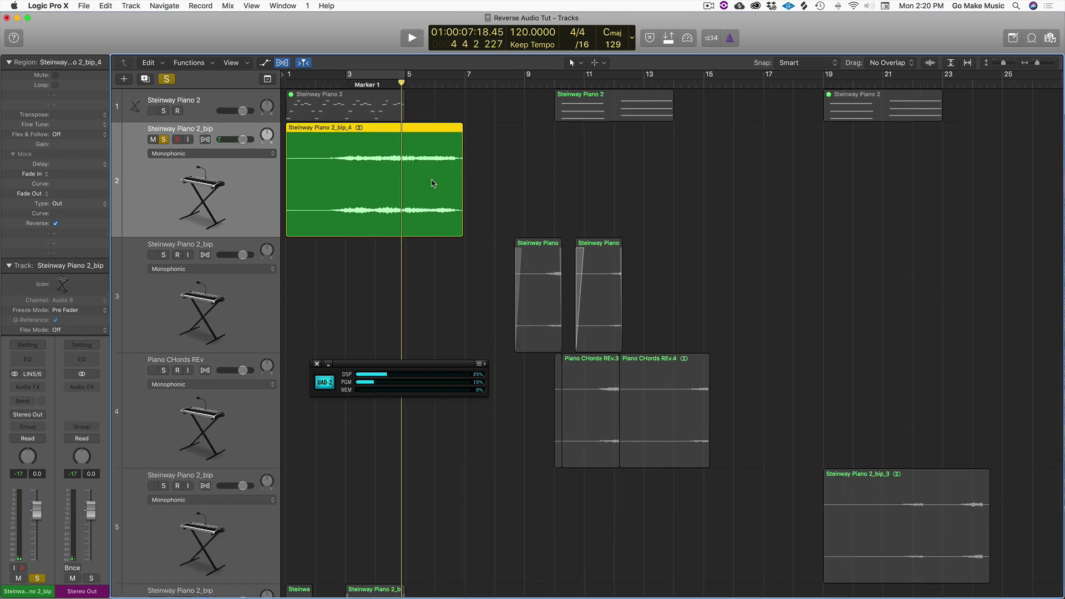
scroll(433, 183, "down", 3)
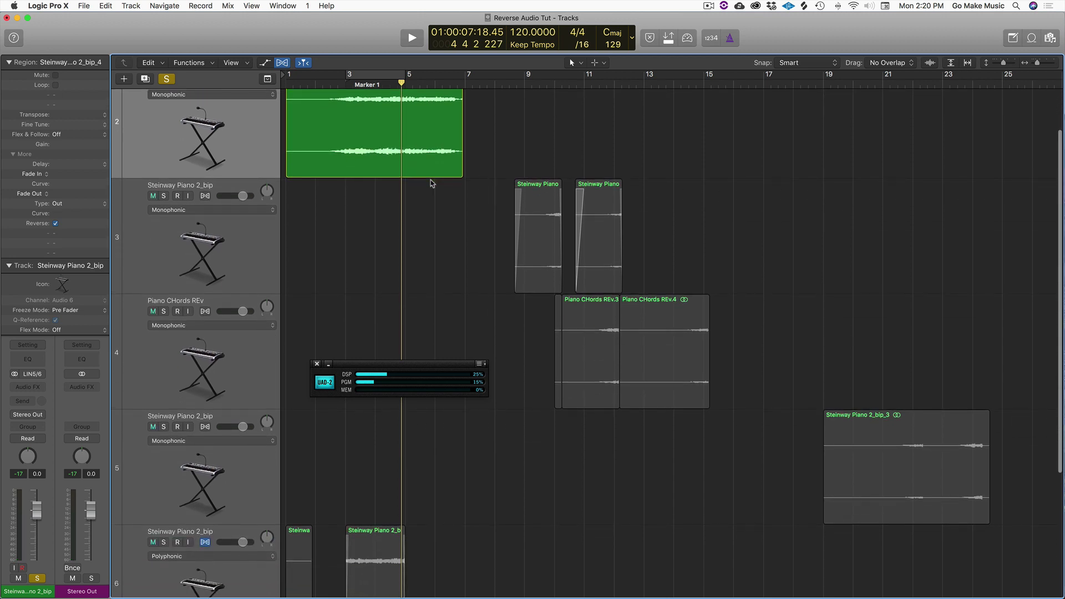
scroll(431, 183, "down", 9)
left_click(238, 416)
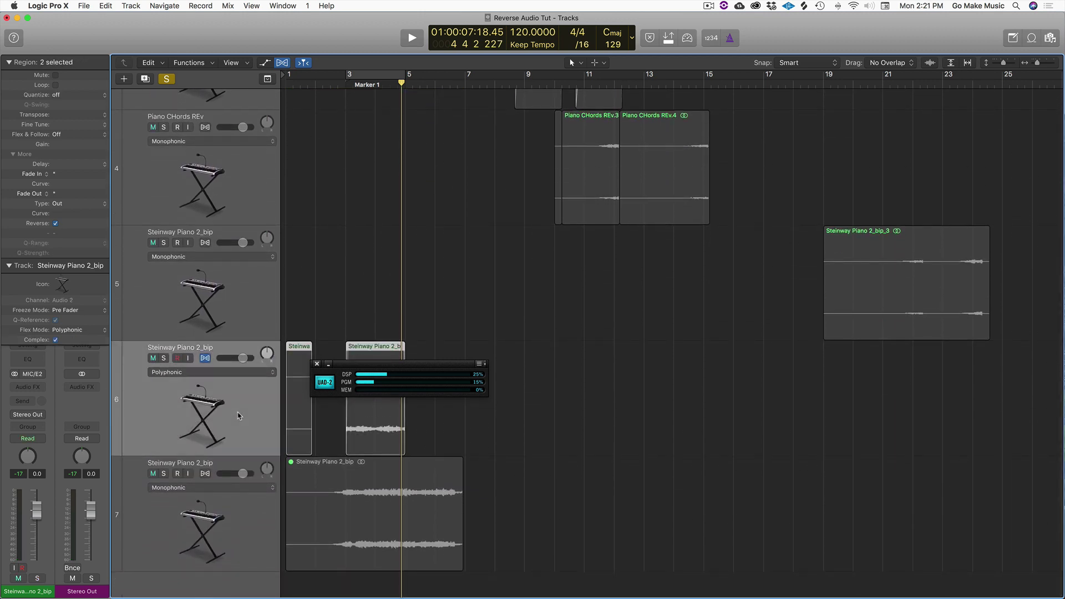
left_click(593, 361)
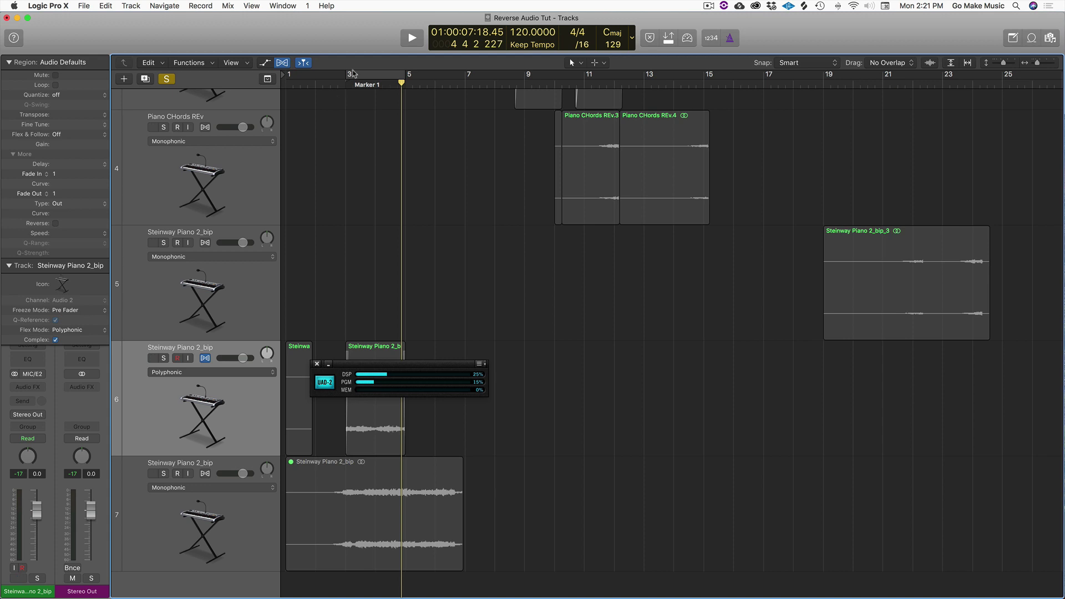
left_click(370, 76)
left_click(164, 357)
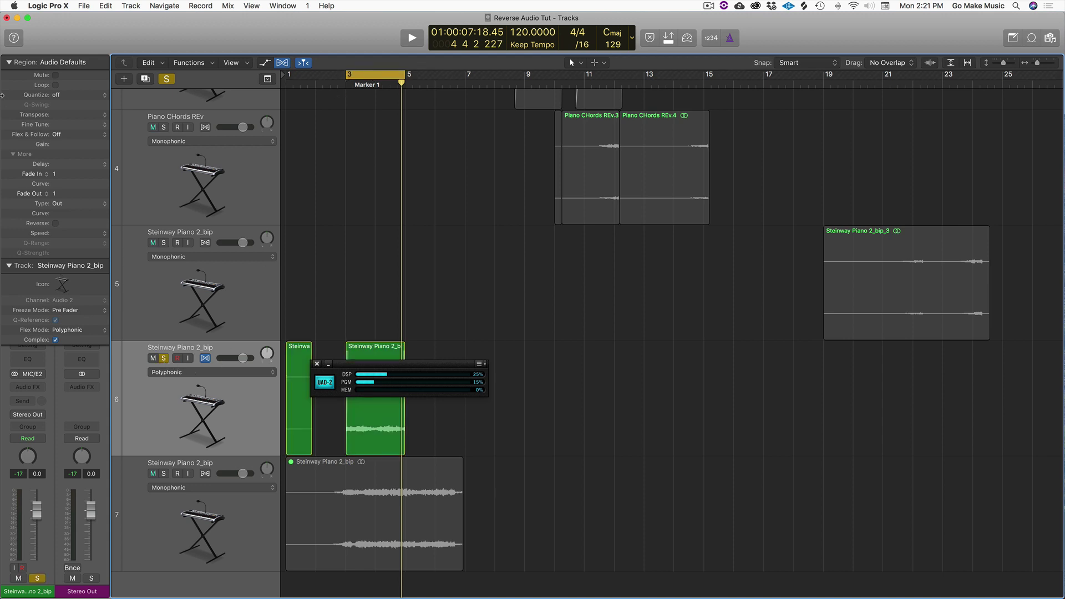
Step: Collapse the region settings, select the region at bar 3 on the soloed track and play it back
scroll(10, 64, "down", 1)
left_click(9, 62)
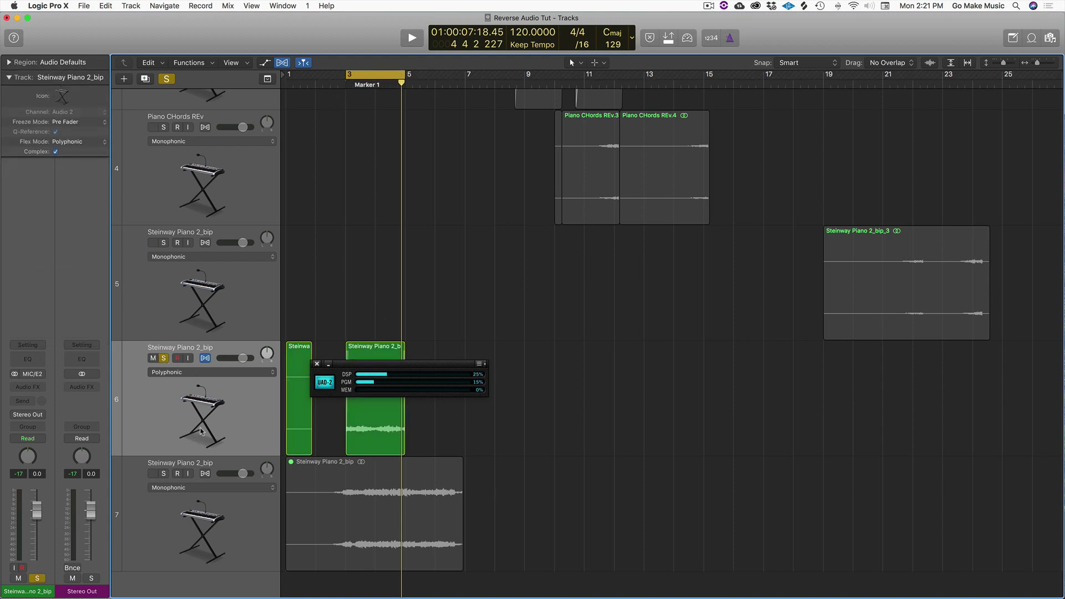
key("Left")
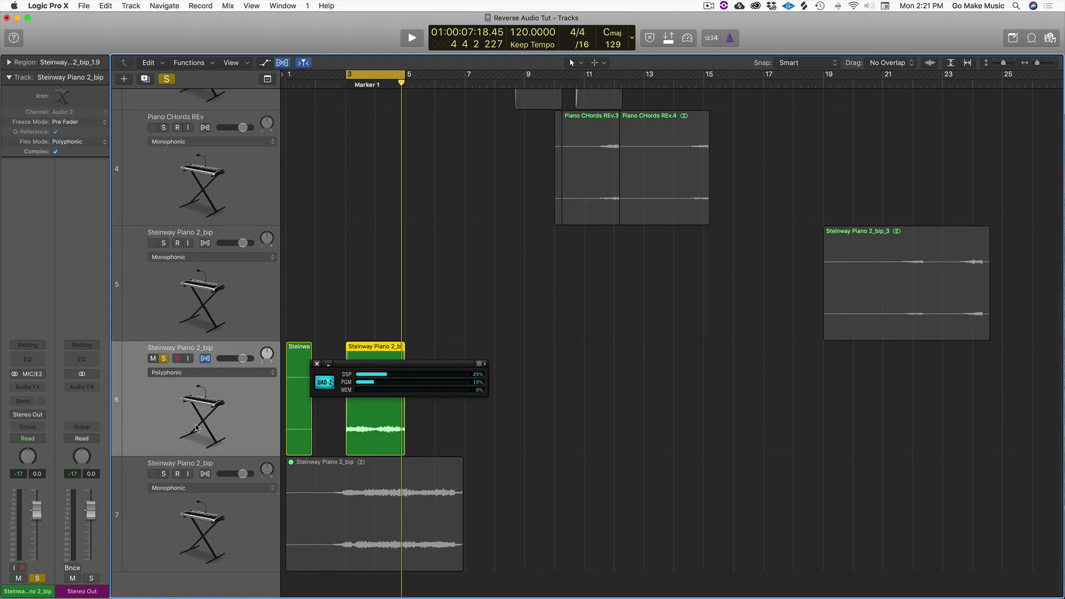
scroll(152, 243, "up", 1)
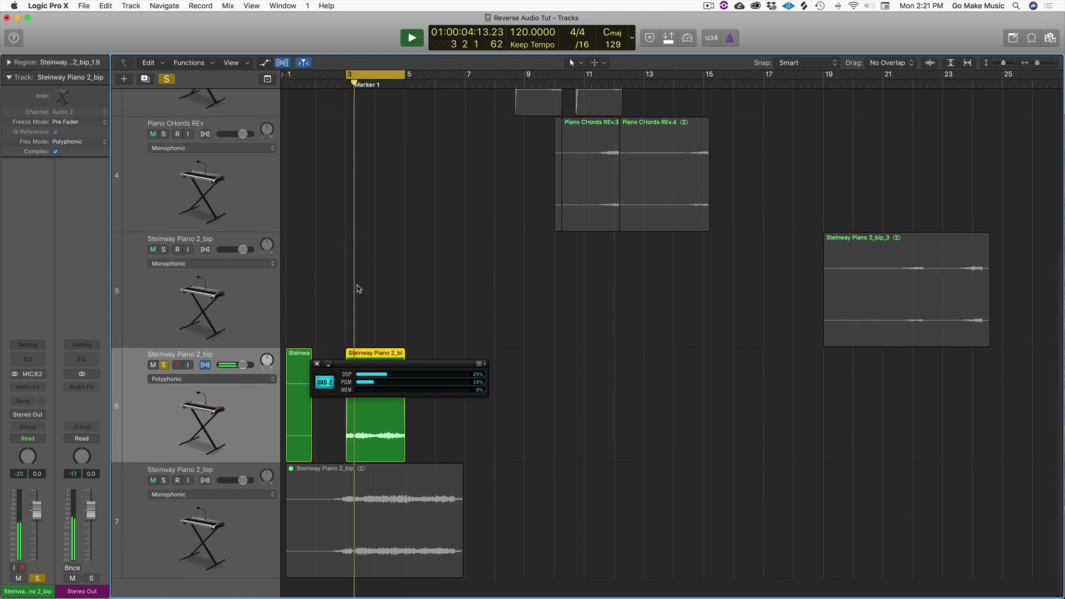
key("space")
Step: Add a send to Bus 1 on the soloed Polyphonic Steinway Piano 2_bip track
left_click(27, 407)
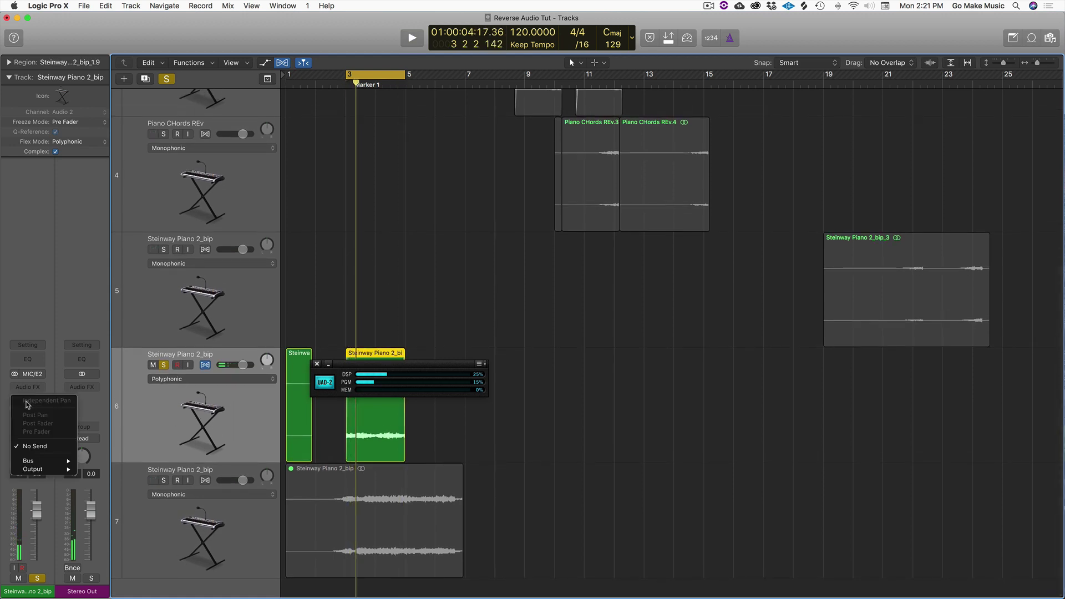
mouse_move(50, 461)
left_click(133, 268)
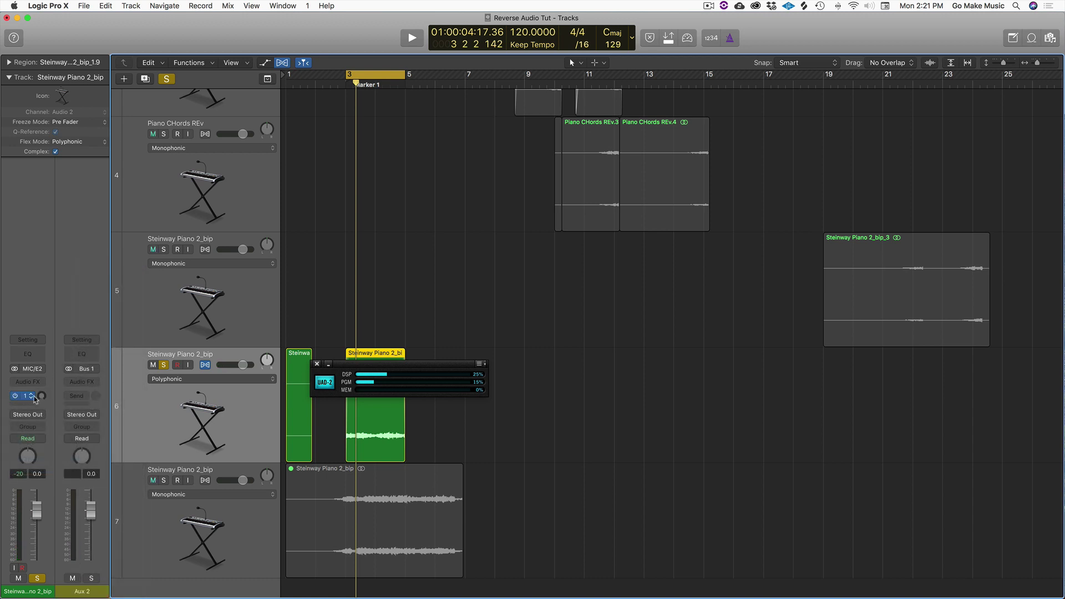
Step: Insert the Stereo Delay plug-in in stereo on Aux 2 and move its window clear of the channel strips
left_click(86, 384)
mouse_move(110, 403)
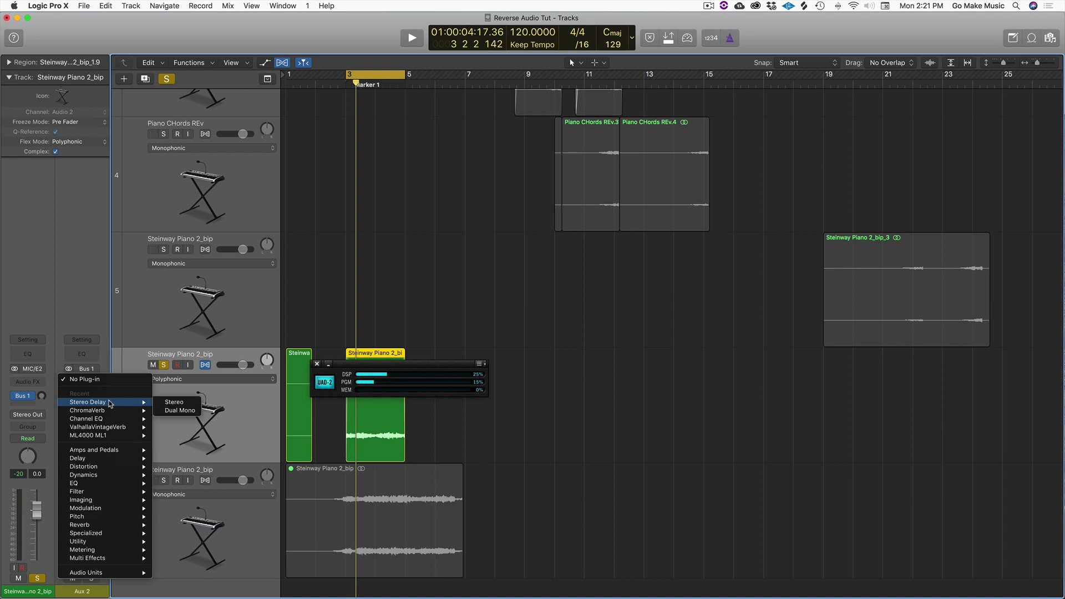
left_click(173, 403)
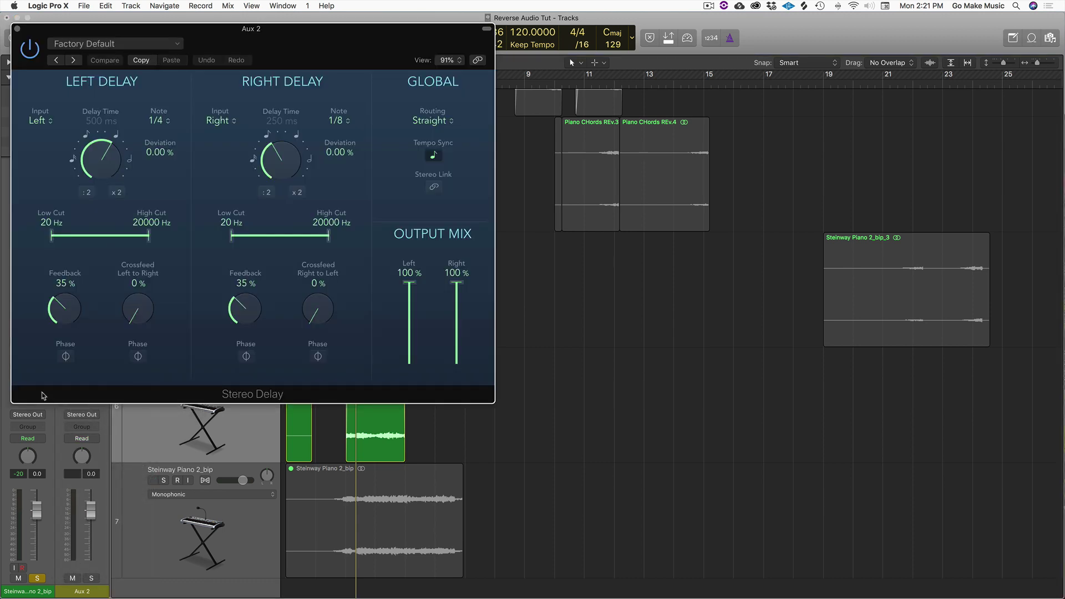
left_click_drag(77, 35, 543, 71)
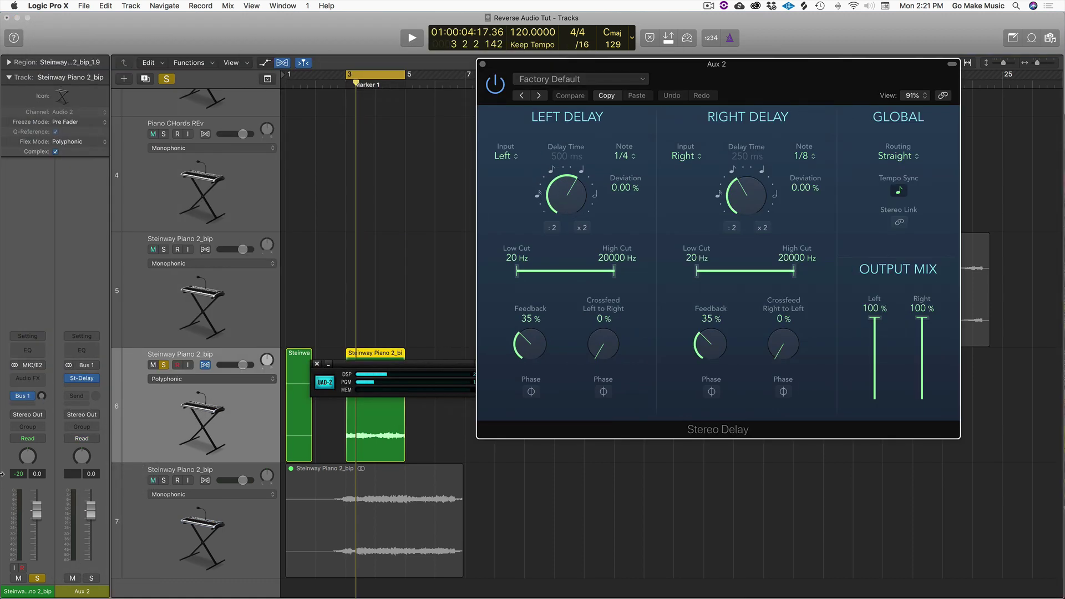
Step: Set the track's Bus 1 send level to about -20 dB and close the Stereo Delay and UAD-2 meter windows
left_click(42, 397)
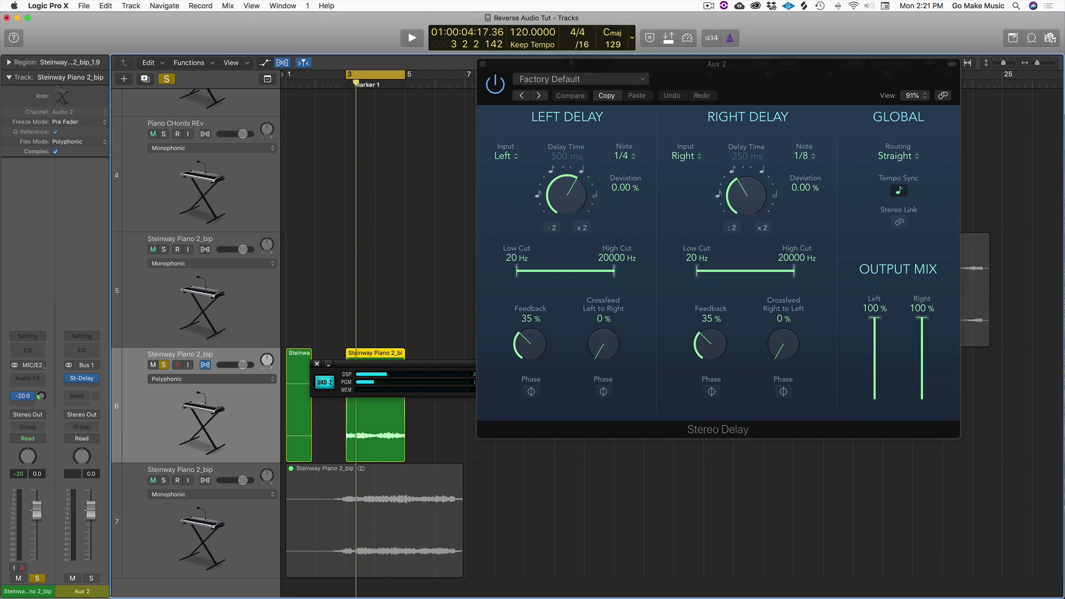
left_click(483, 65)
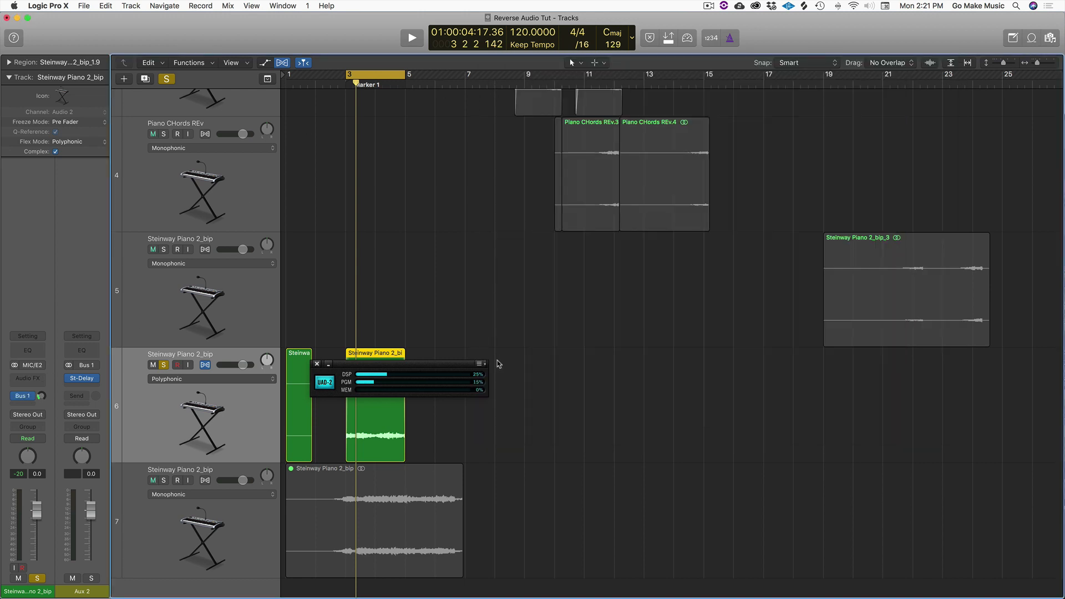
left_click(316, 364)
key("super+Up")
key("super+Up")
key("super+Up")
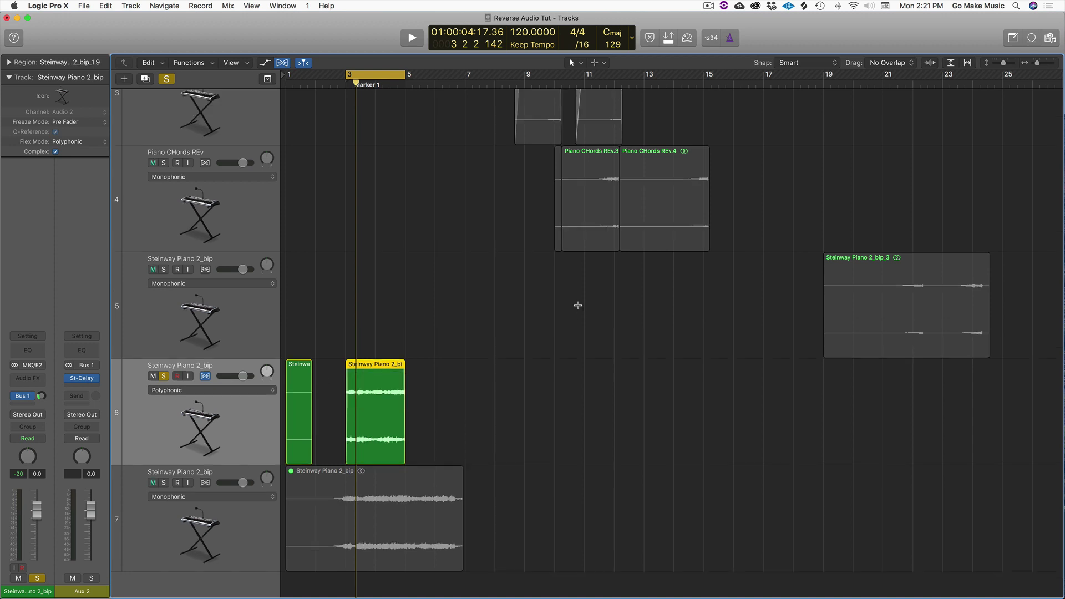
Step: Play back the looped section of the soloed piano regions between bars 3 and 5
key("super+Right")
key("super+Right")
left_click(579, 308)
key("space")
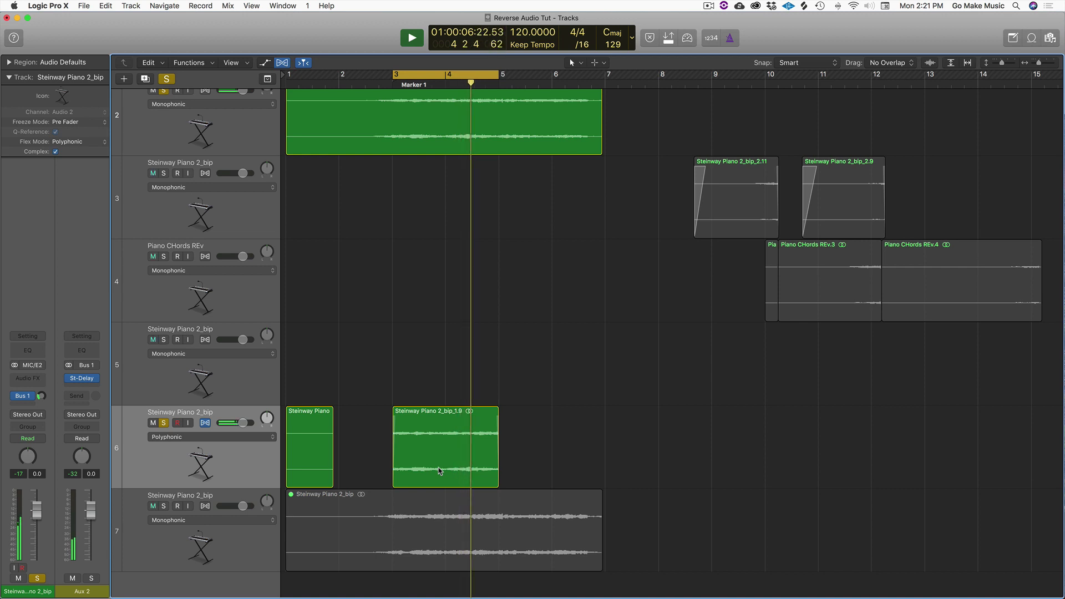
key("space")
scroll(200, 103, "up", 1)
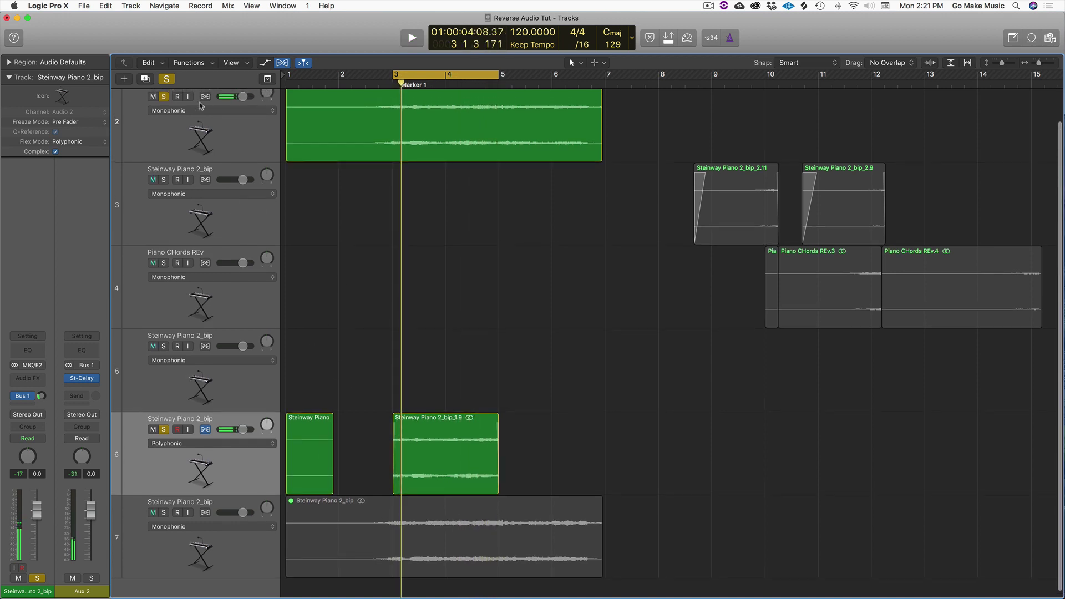
Step: Unsolo track 2 and raise track 6's Bus 1 send to about -13.8 dB during playback
left_click(164, 96)
key("space")
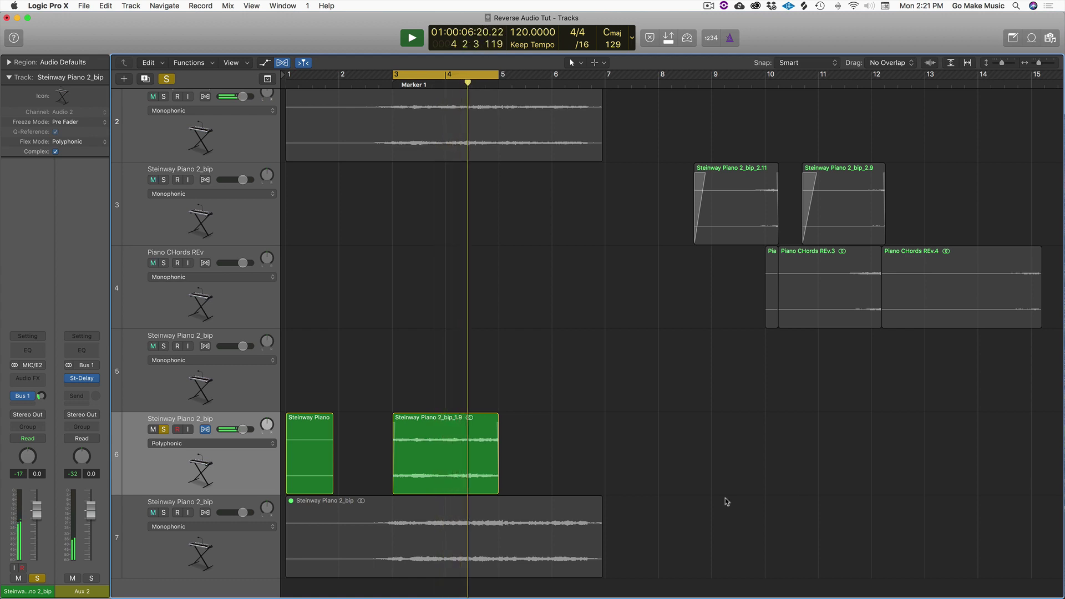
left_click(41, 397)
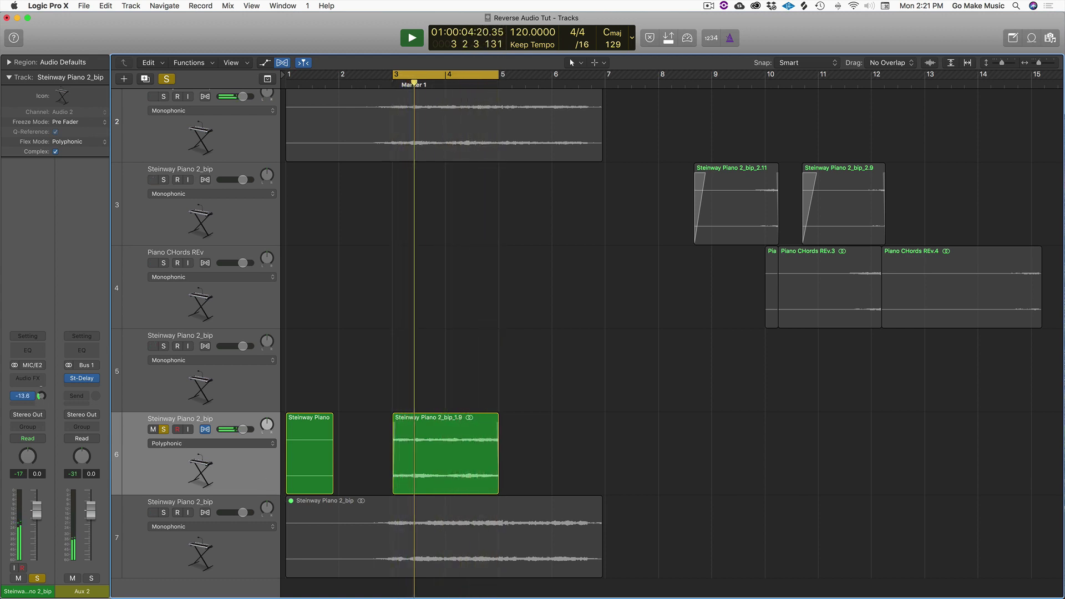
key("space")
Step: Expand the region settings of the reversed piano region at bar 3 and play back the loop
left_click_drag(559, 451, 360, 376)
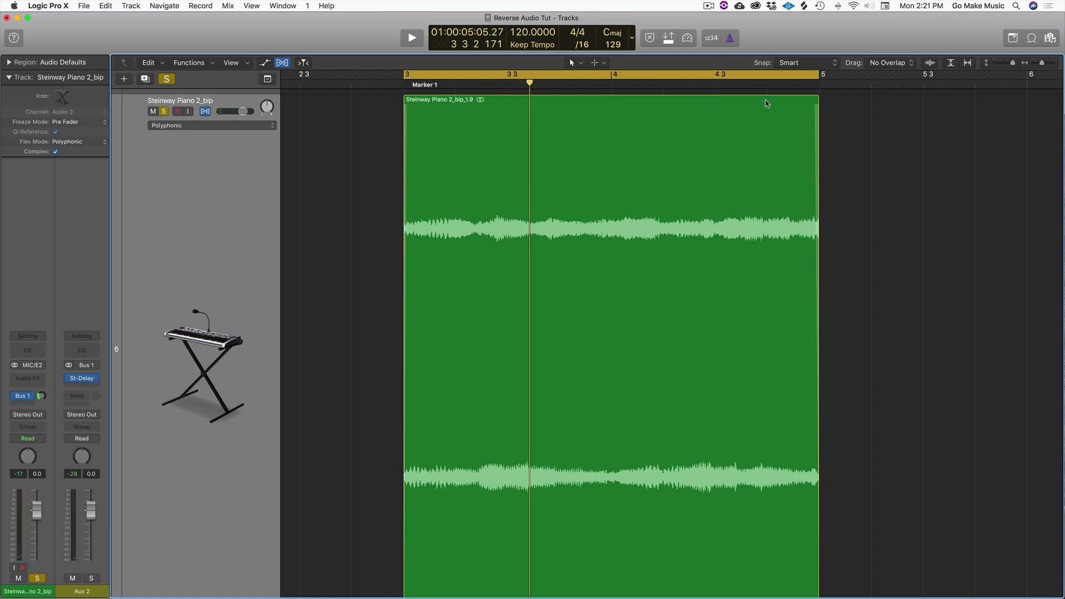
left_click(718, 127)
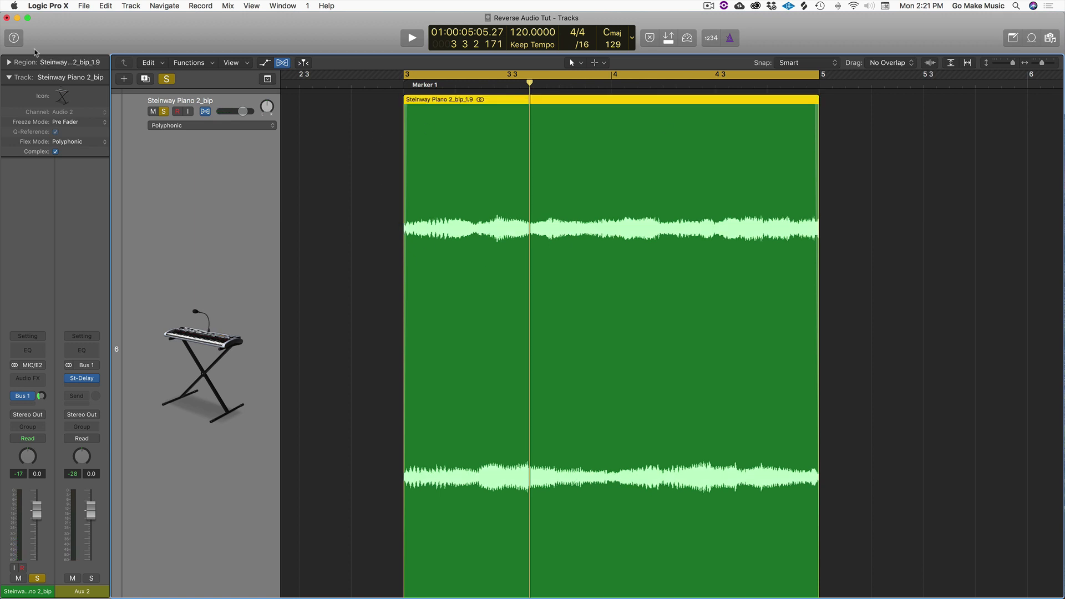
left_click(8, 62)
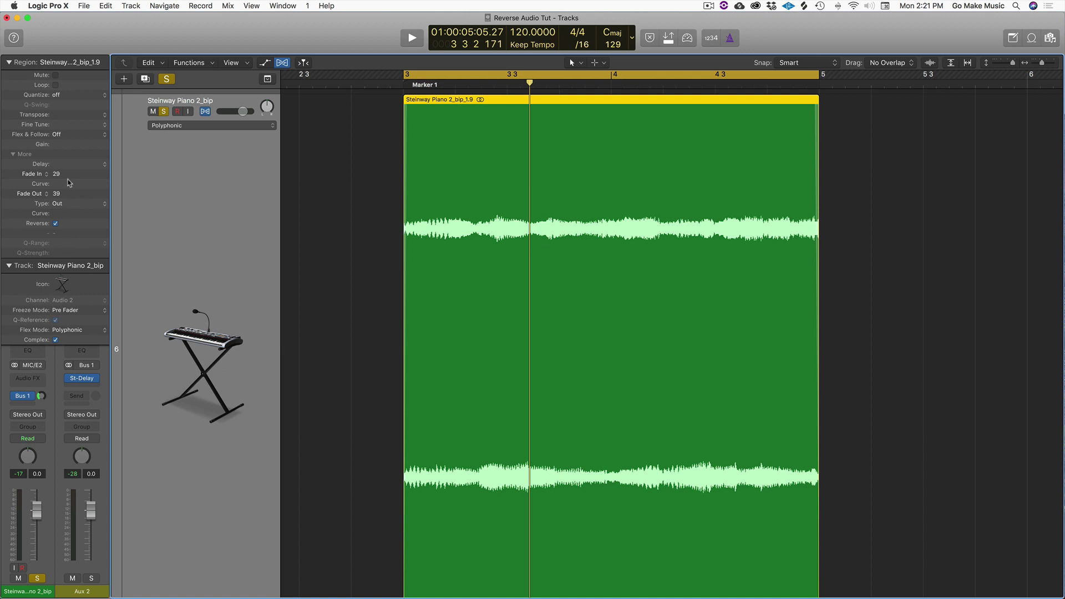
left_click(656, 234, "ctrl+alt")
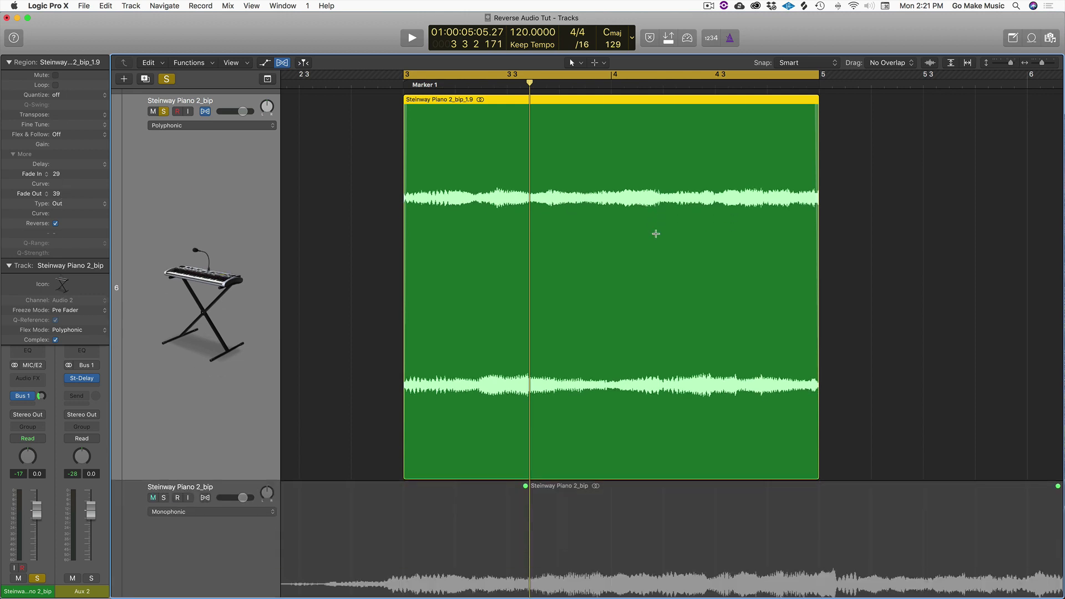
key("shift+space")
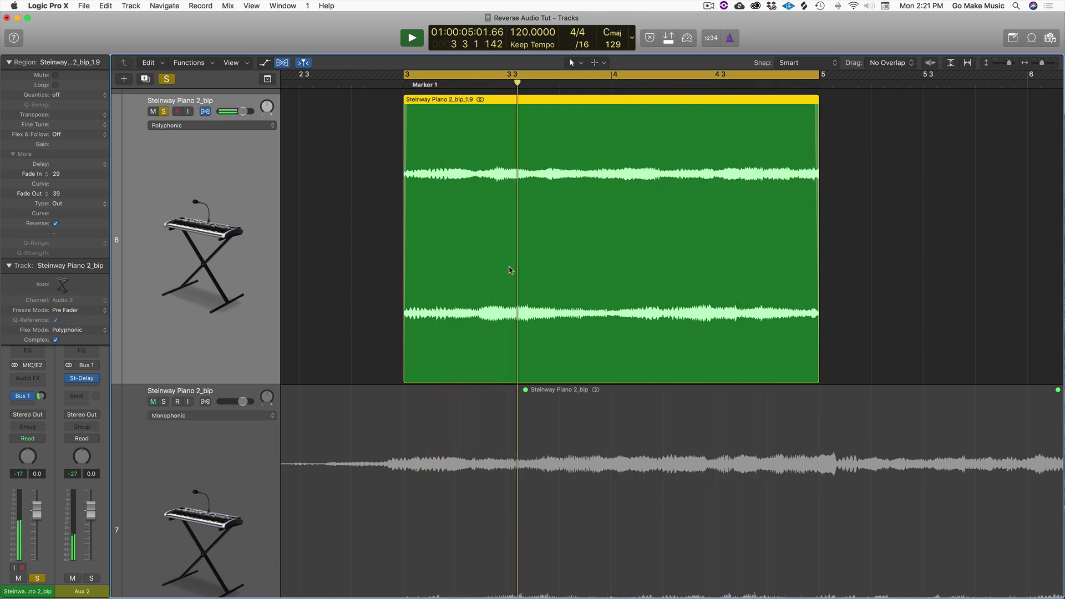
key("space")
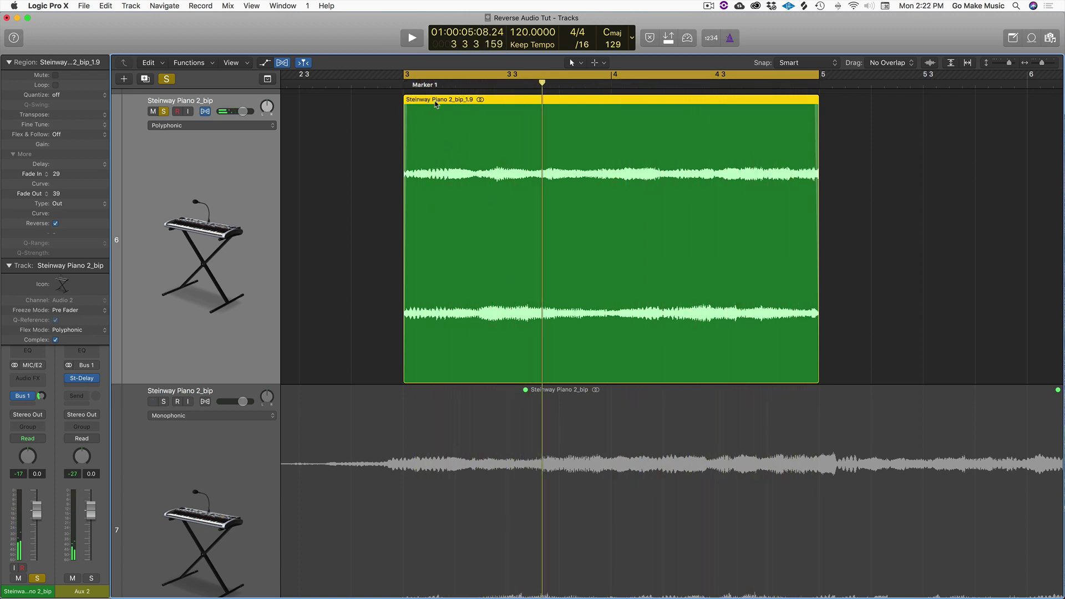
Step: Shift the reversed region slightly later, with its start extended and trimmed to bar 3, and add a fade-in of 15
left_click_drag(436, 104, 438, 105)
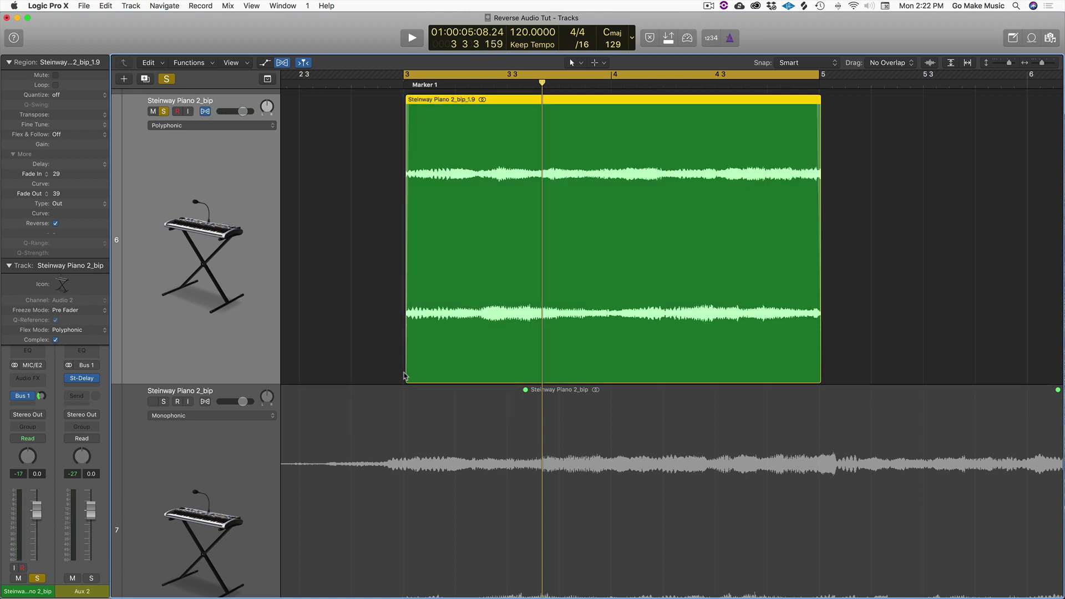
left_click_drag(408, 374, 404, 374)
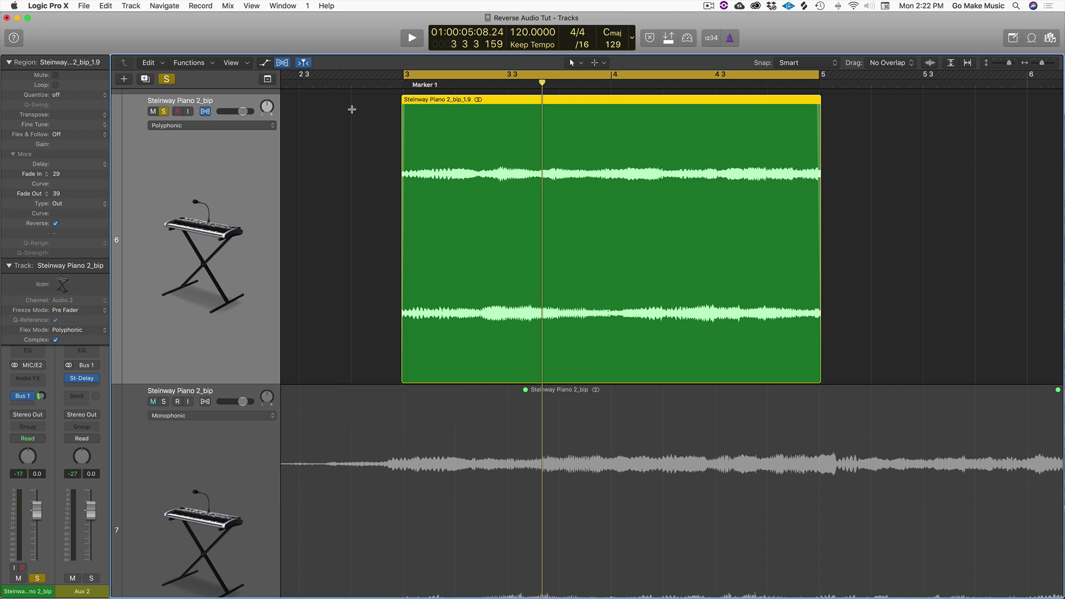
left_click_drag(362, 145, 403, 147)
key("Delete")
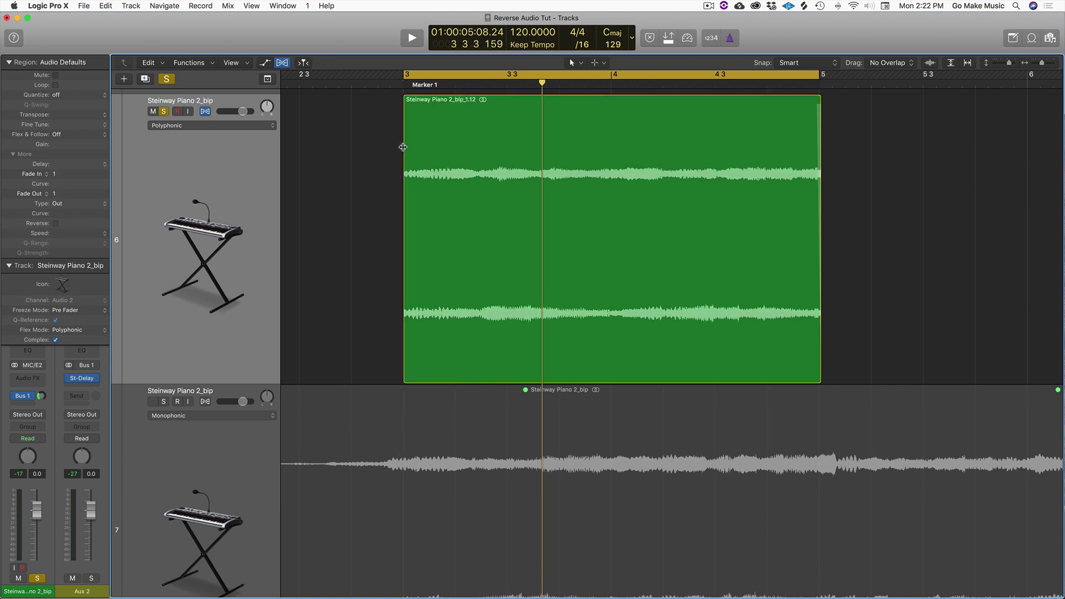
left_click(405, 97)
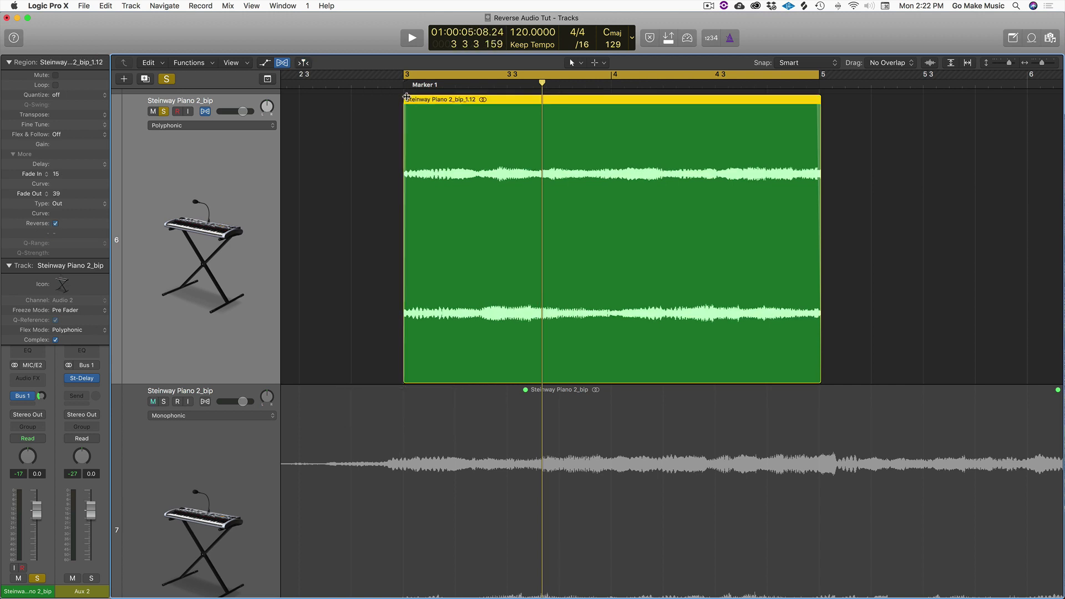
Step: Trim the excess audio at the region's end to bar 5 and add a fade-out of 15
left_click_drag(846, 149, 820, 149)
key("Delete")
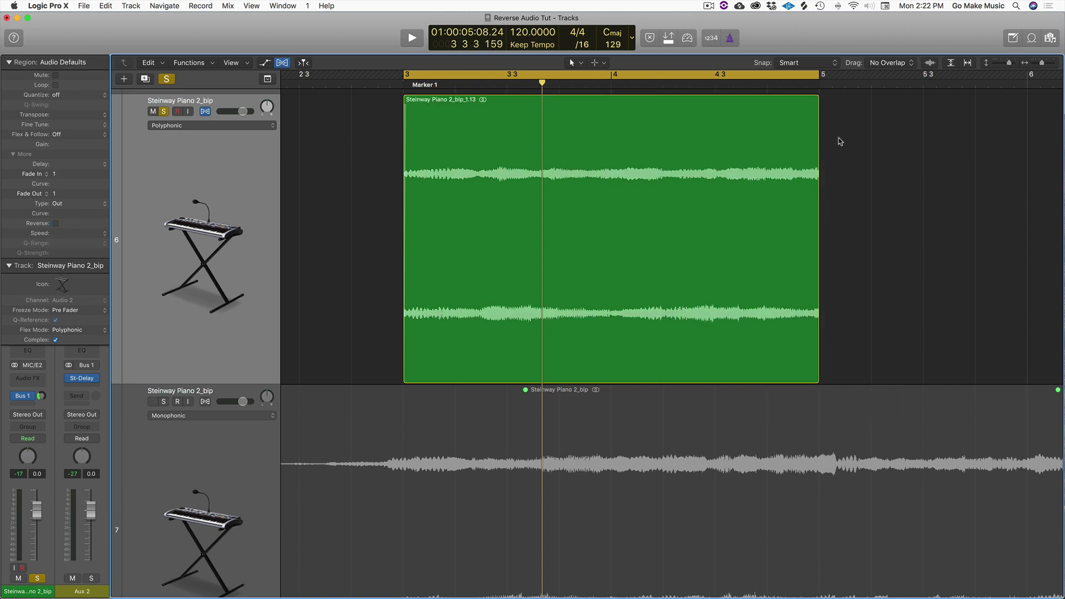
left_click(817, 98)
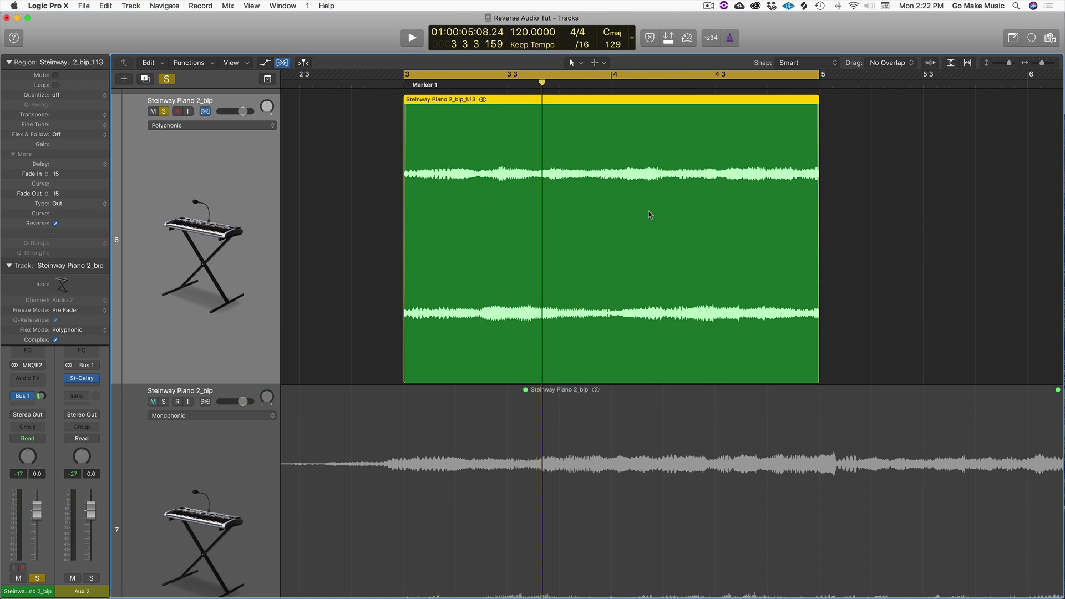
Step: Play back the trimmed loop and collapse the region settings
key("space")
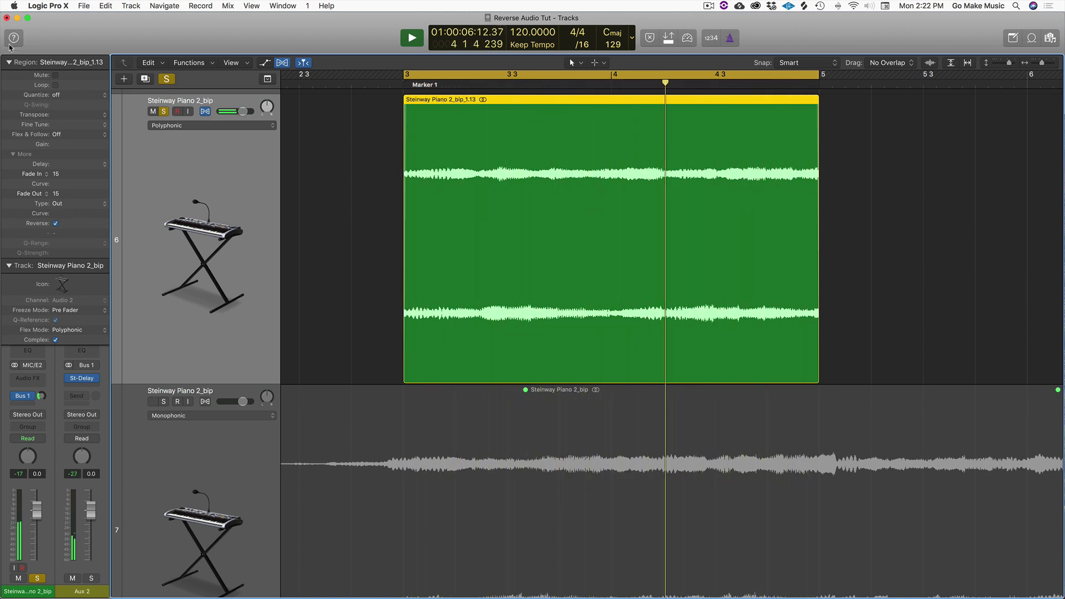
left_click(8, 62)
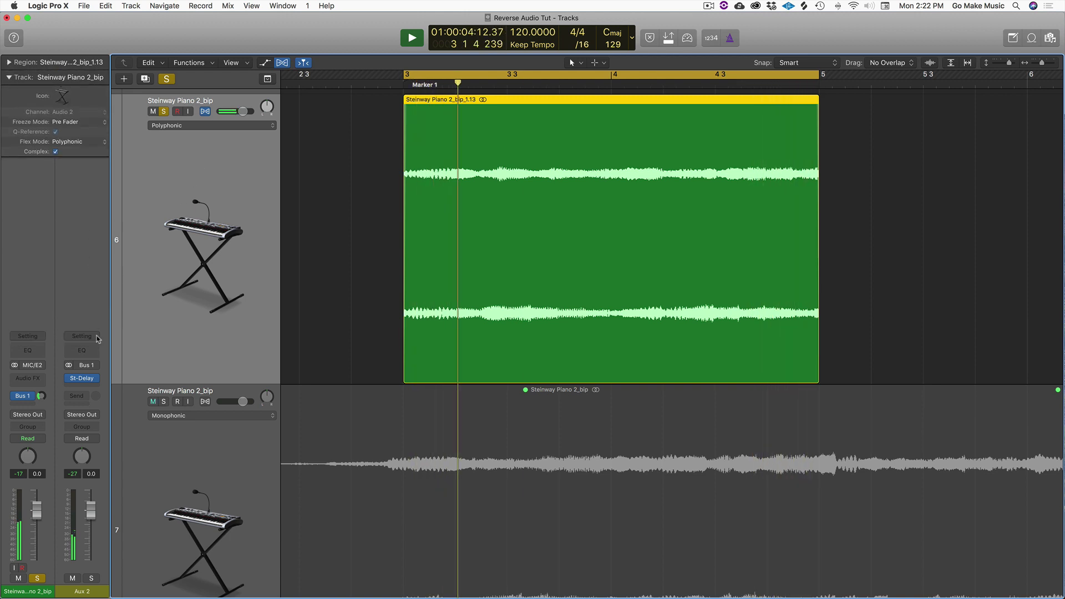
key("space")
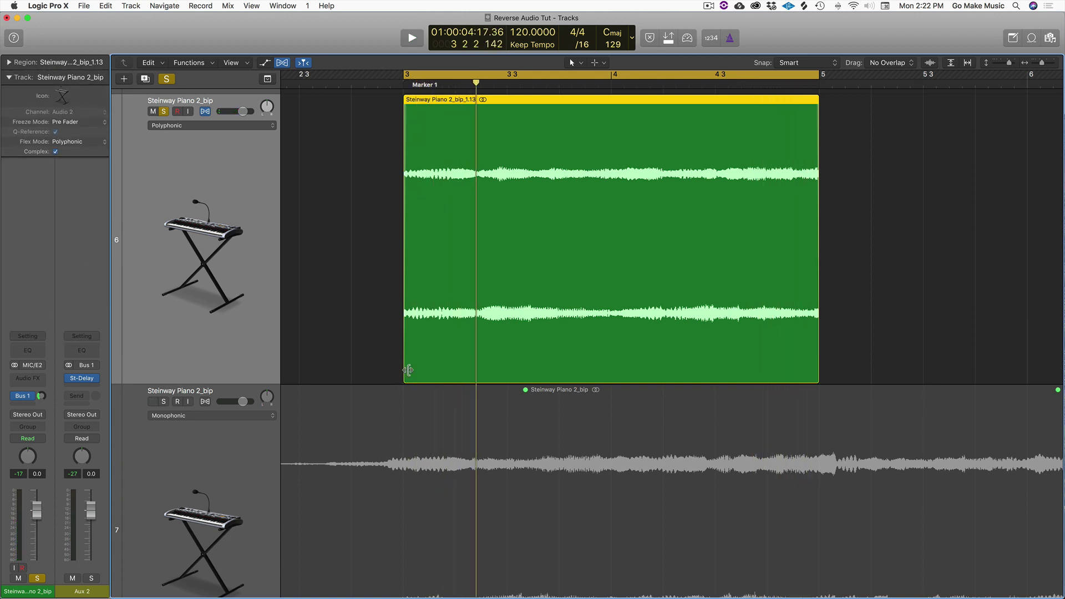
Step: Extend the region's start and shift it later to bar 3, trimming and fading its end at bar 5
left_click_drag(403, 376, 397, 377)
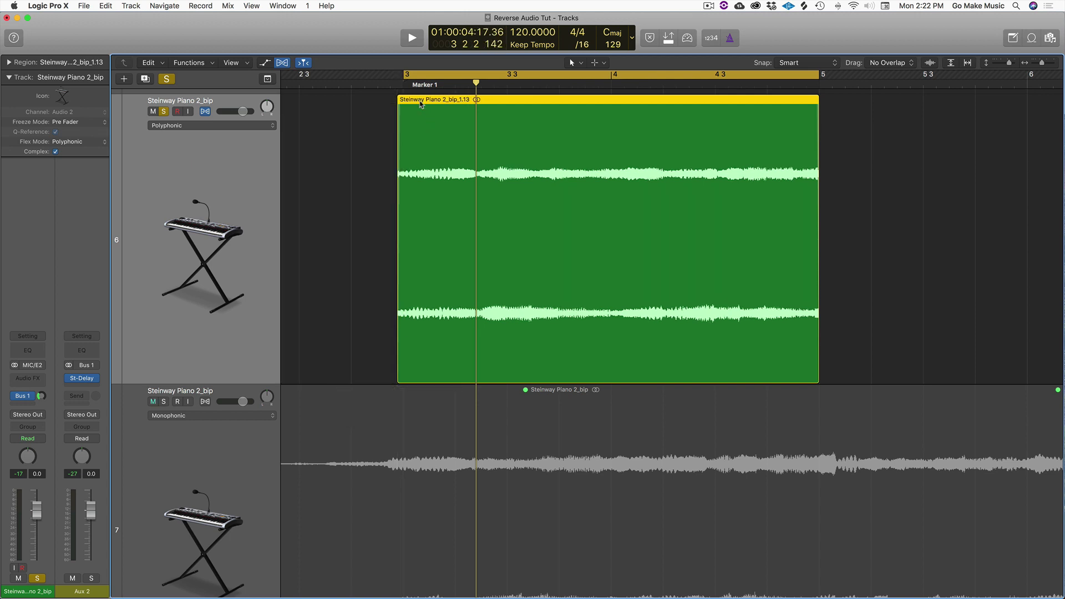
left_click_drag(420, 104, 428, 105)
left_click_drag(941, 124, 820, 122)
key("Delete")
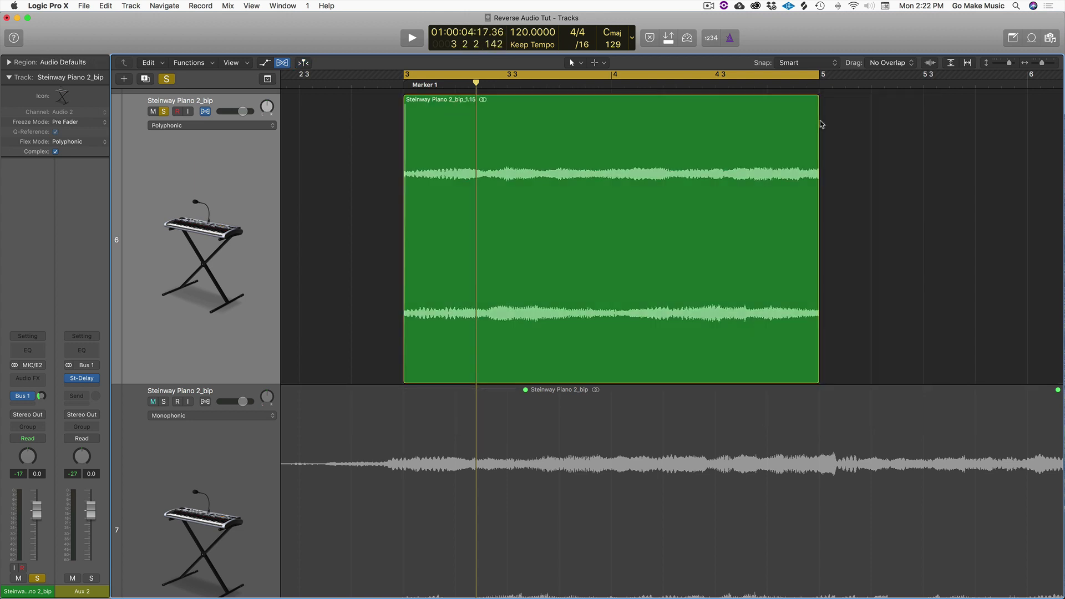
left_click(818, 96)
key("space")
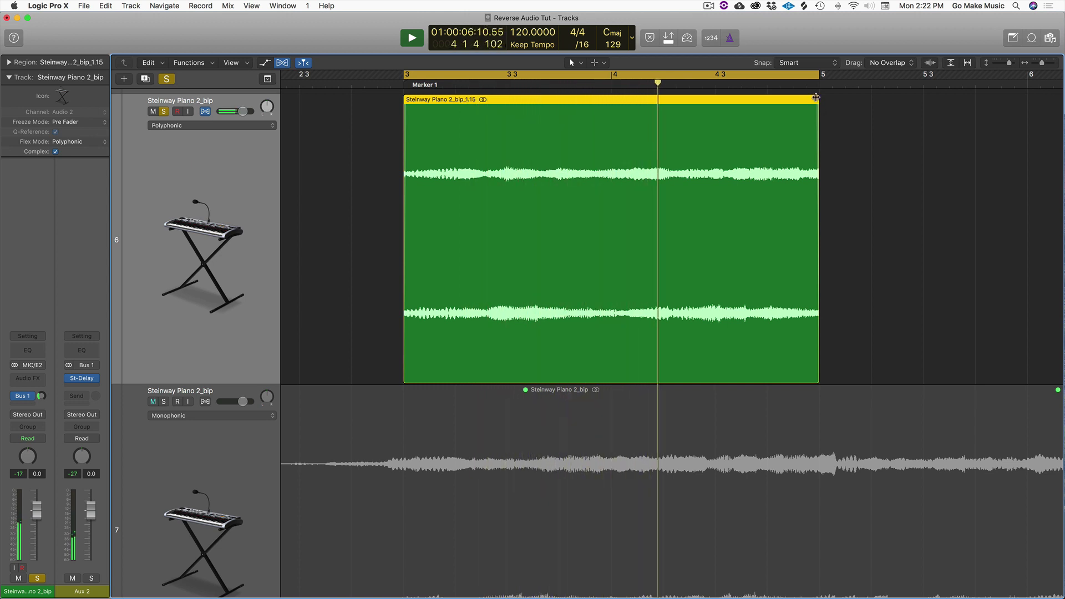
Step: Lengthen the fade-out at the region's end and the fade-in at its start slightly
left_click_drag(816, 98, 812, 98)
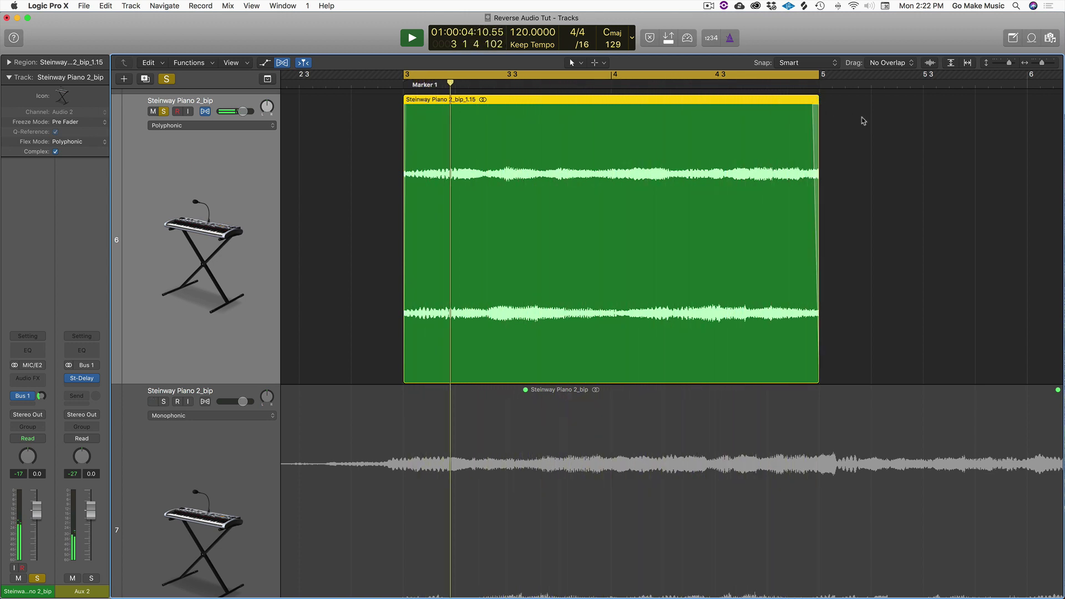
key("space")
left_click_drag(403, 98, 407, 97)
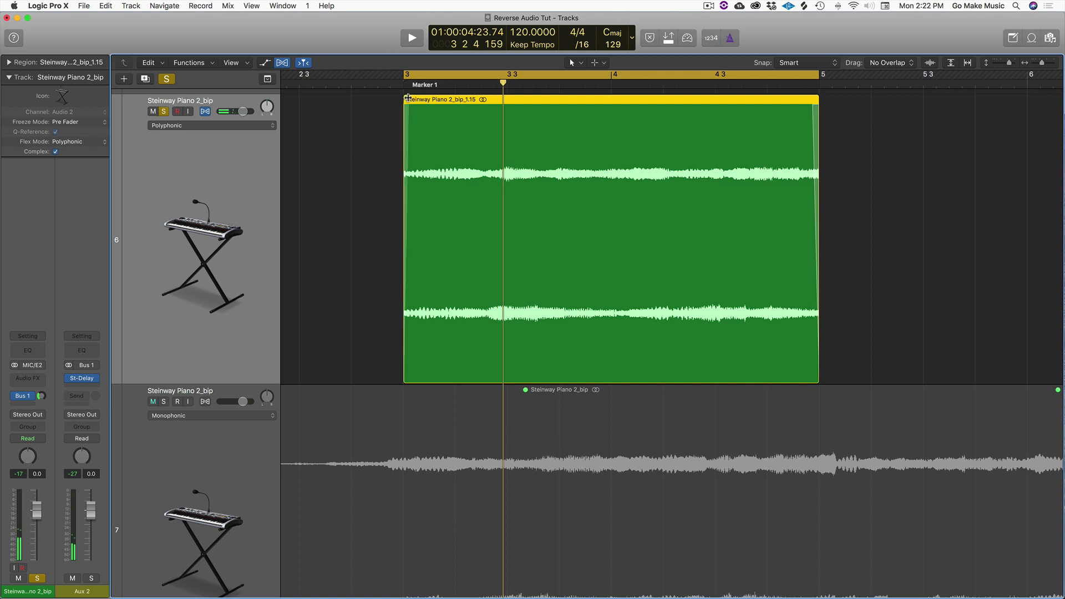
Step: Play back the looped region and check its timing against the metronome click
key("space")
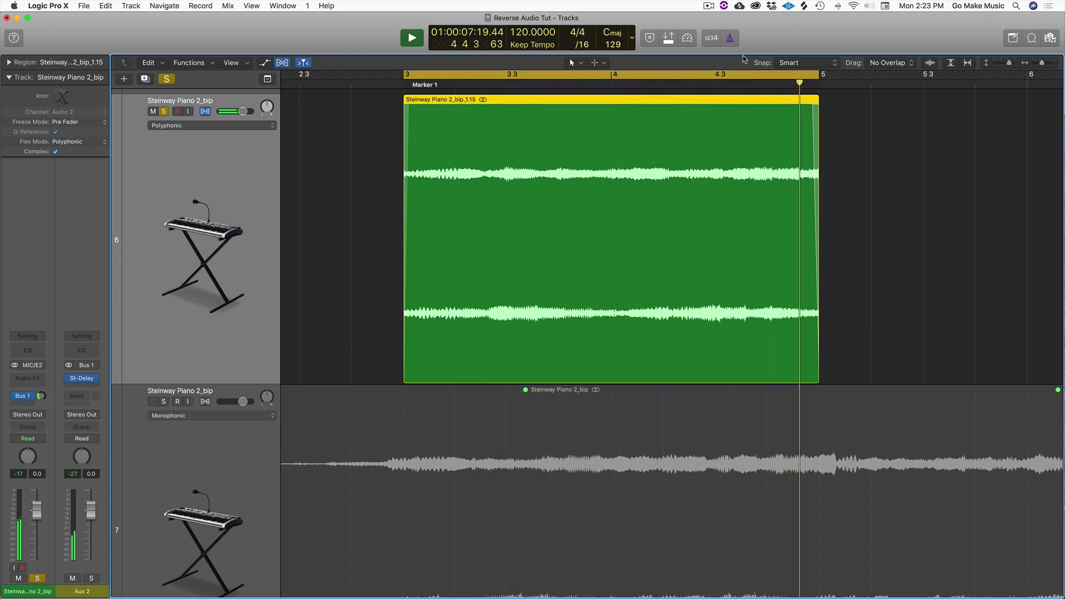
left_click(731, 40)
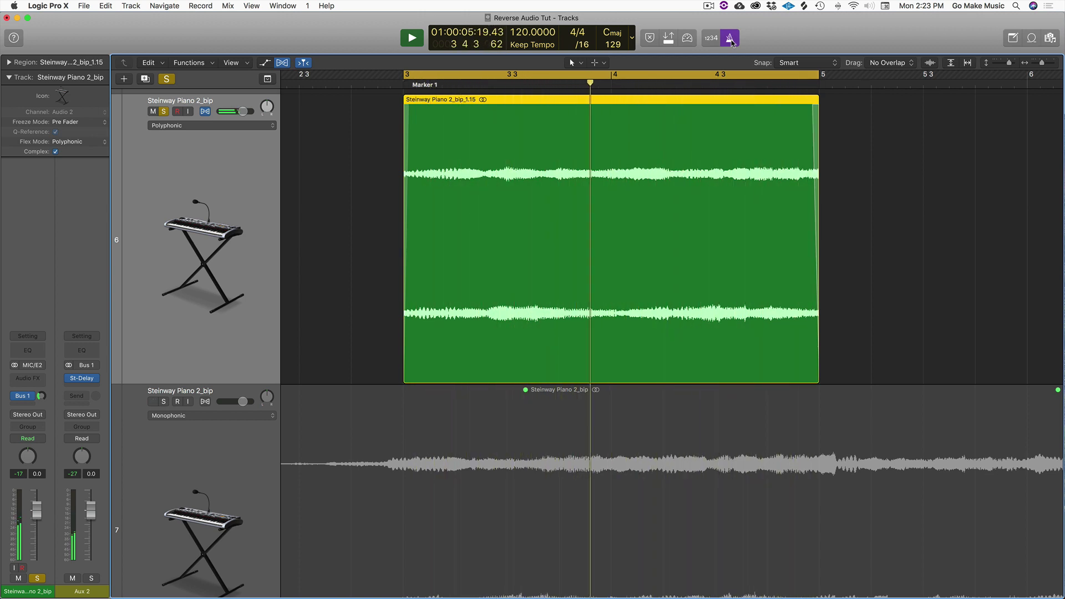
key("space")
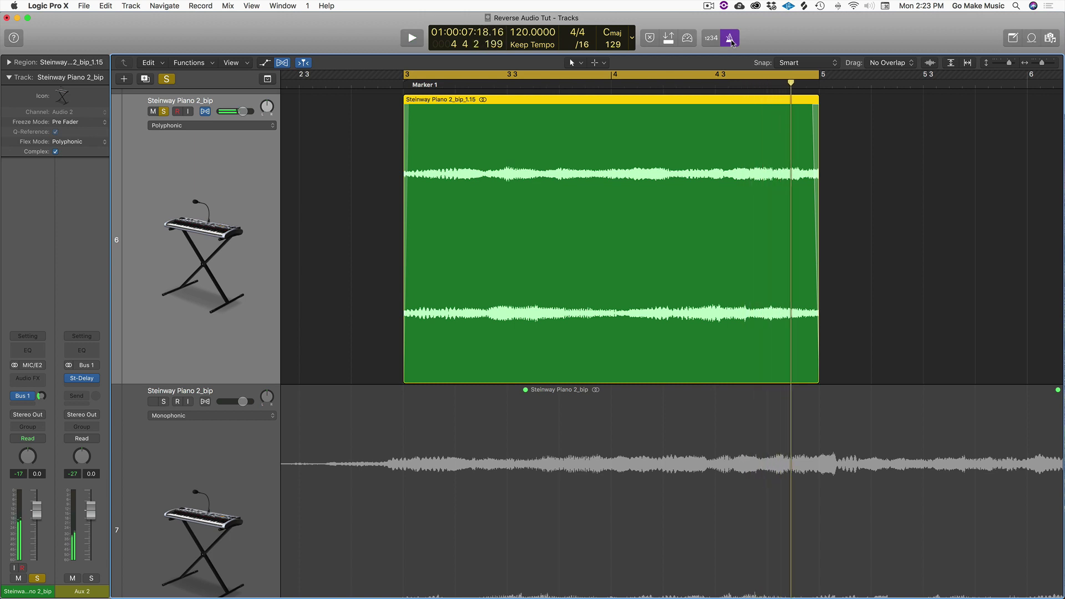
key("z")
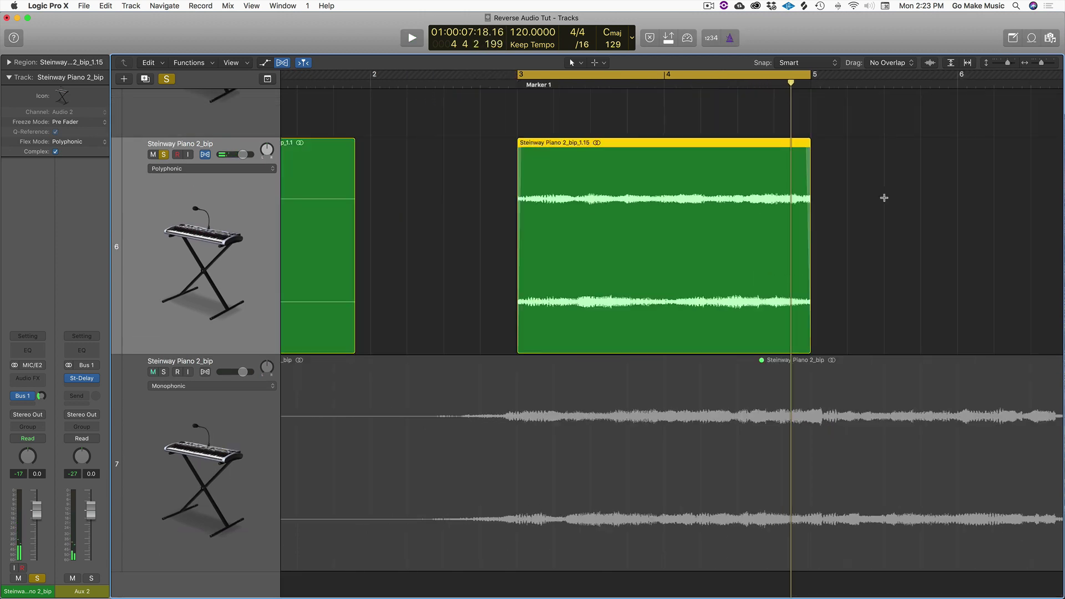